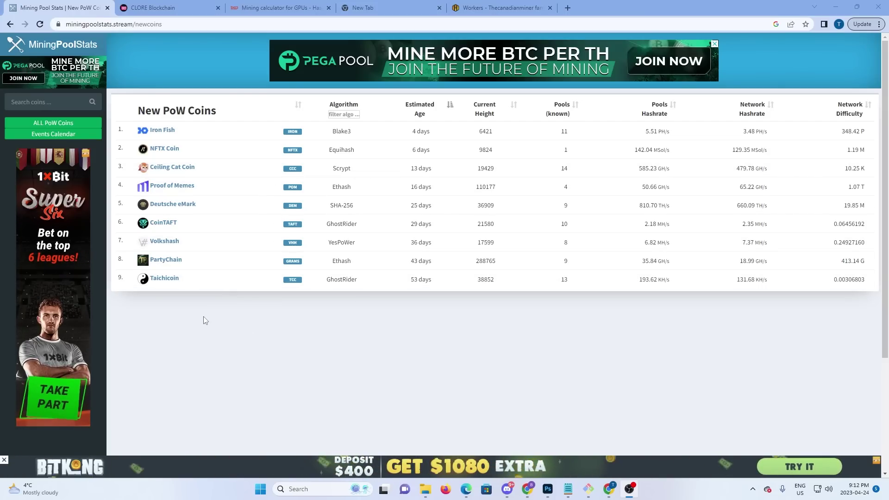
Search MiningPoolStats for 'clore' and open the Clore coin's pool listing.
left_click(75, 101)
type("c")
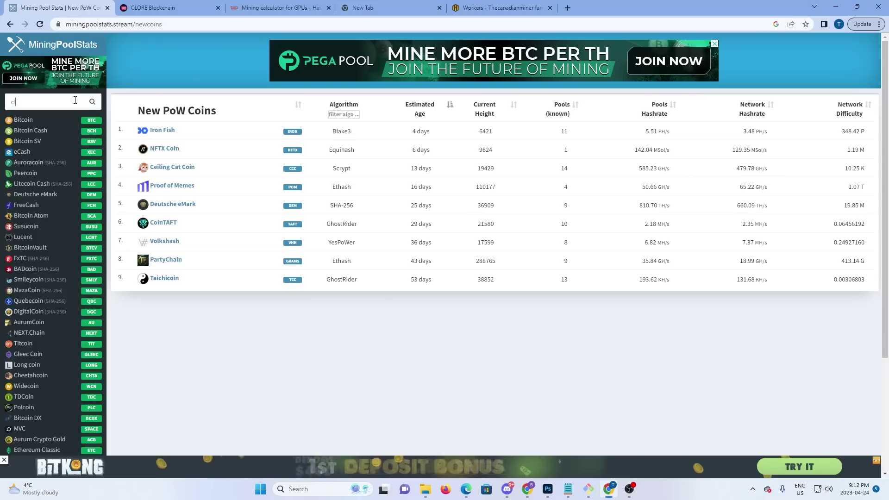
type("lore")
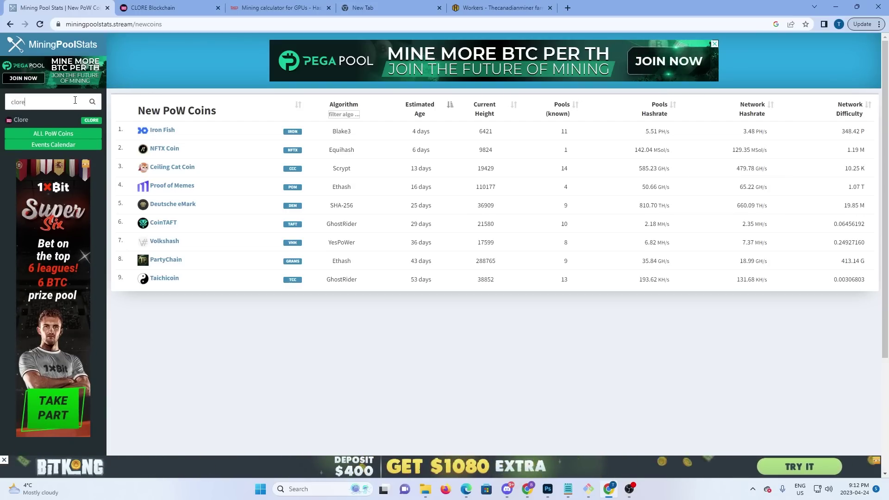
left_click(21, 120)
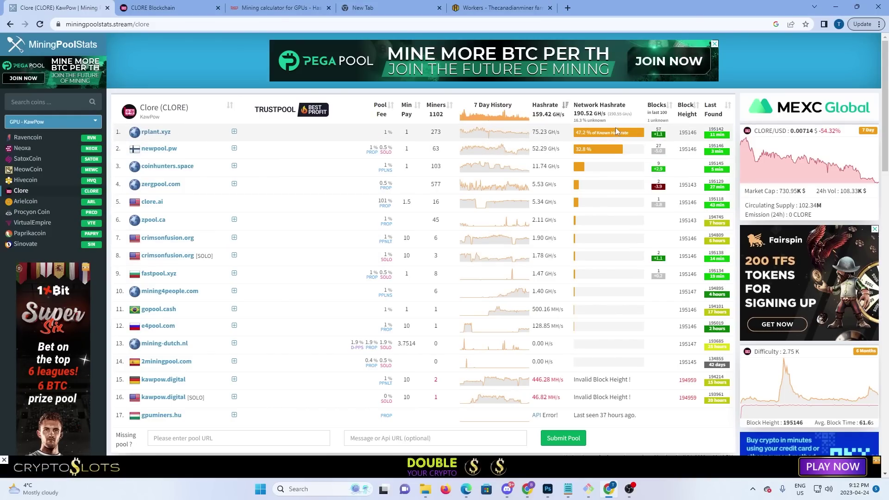
scroll(615, 127, "down", 4)
scroll(611, 209, "down", 3)
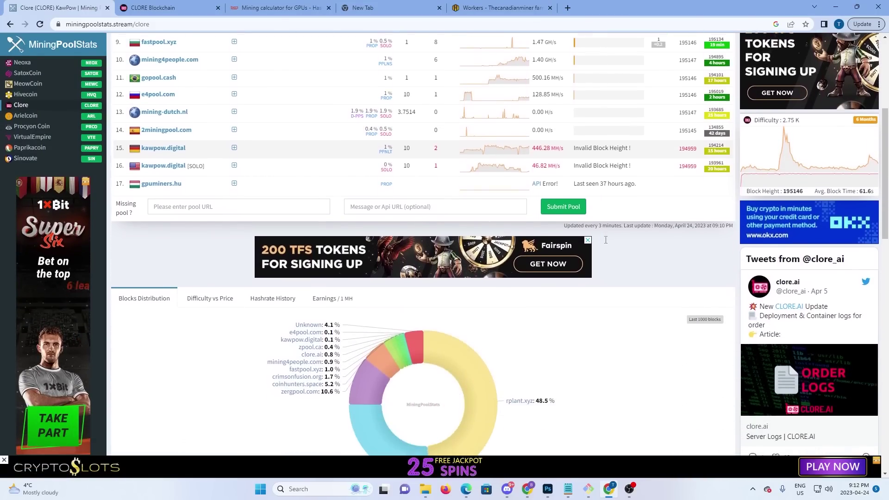
scroll(605, 241, "down", 5)
scroll(612, 278, "down", 5)
scroll(618, 313, "down", 4)
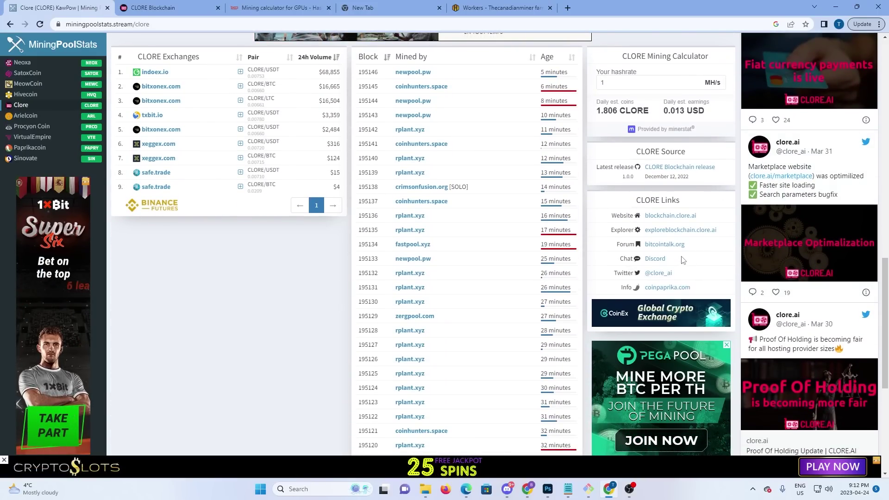
scroll(681, 259, "up", 5)
scroll(682, 259, "up", 3)
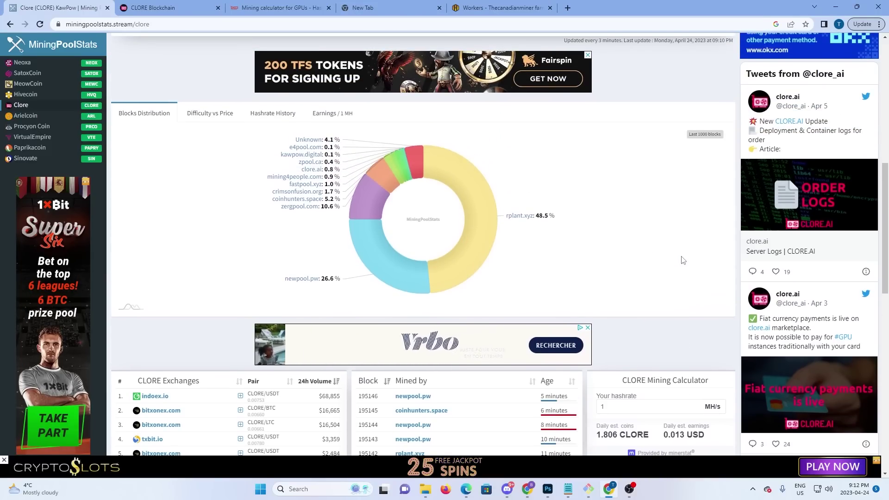
scroll(681, 259, "up", 5)
scroll(682, 259, "up", 5)
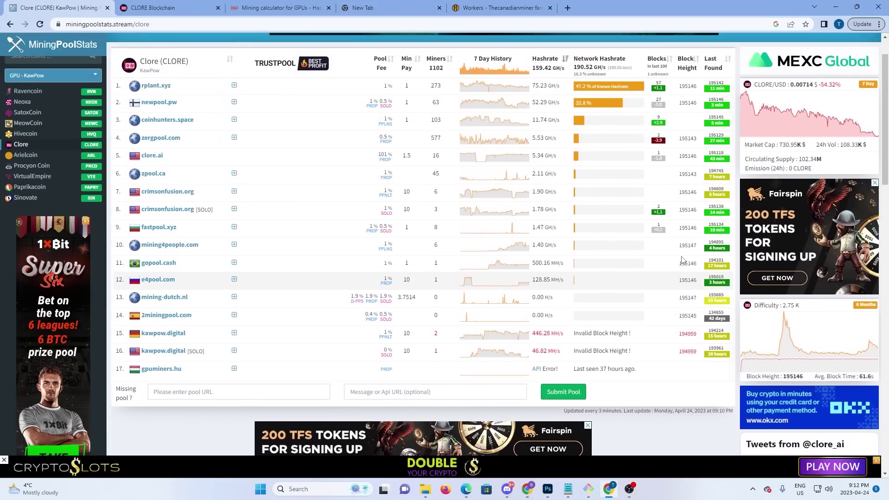
scroll(681, 259, "up", 3)
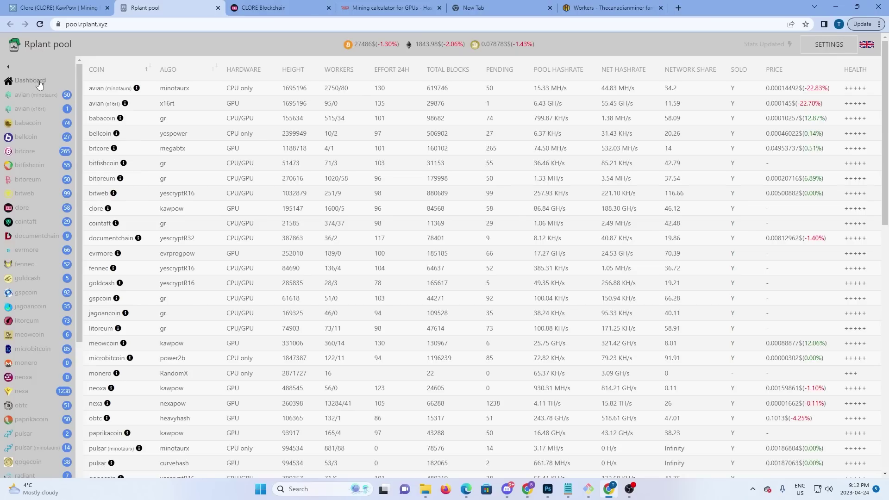
Open Rplant's clore pool page and show its Connect details with ports and miners.
left_click(18, 210)
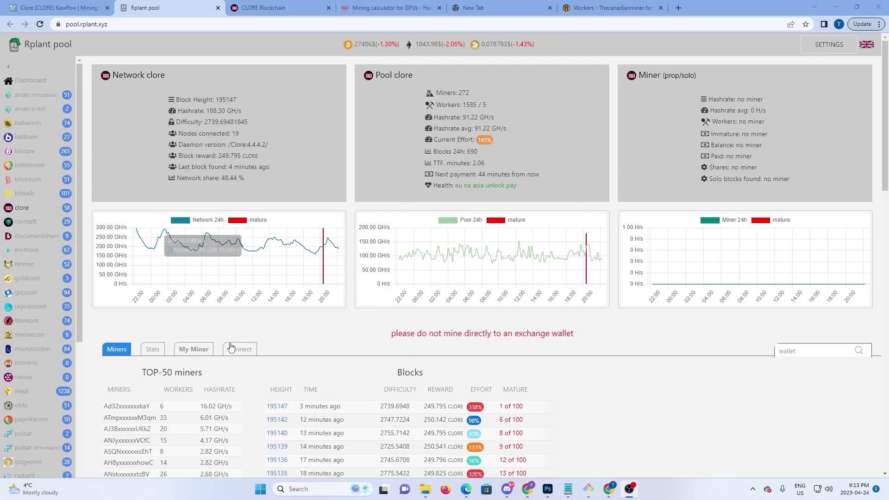
scroll(221, 364, "down", 1)
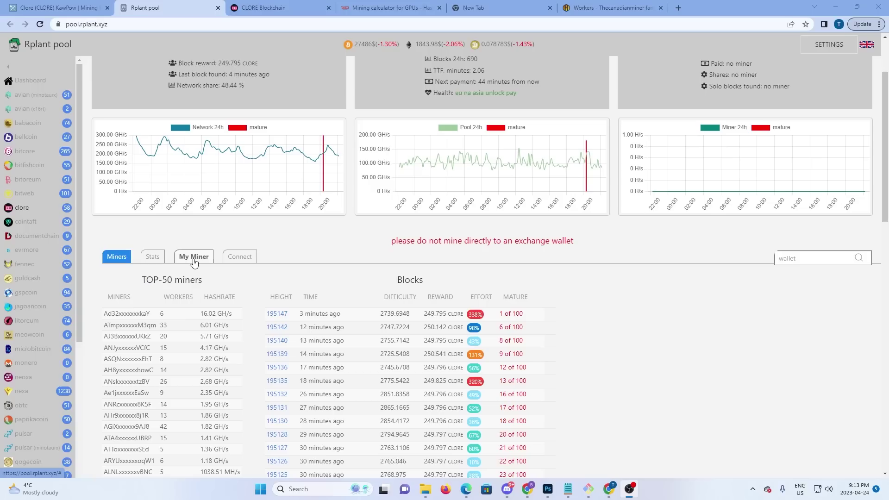
scroll(227, 258, "down", 1)
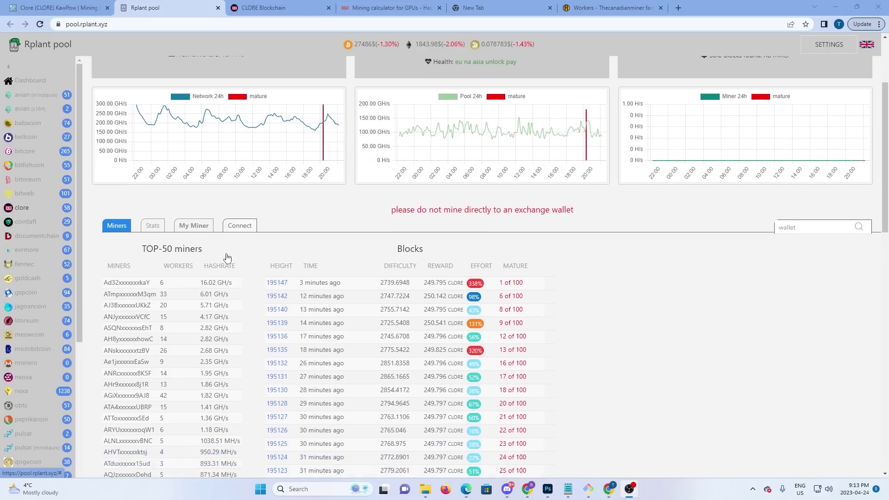
scroll(227, 259, "up", 1)
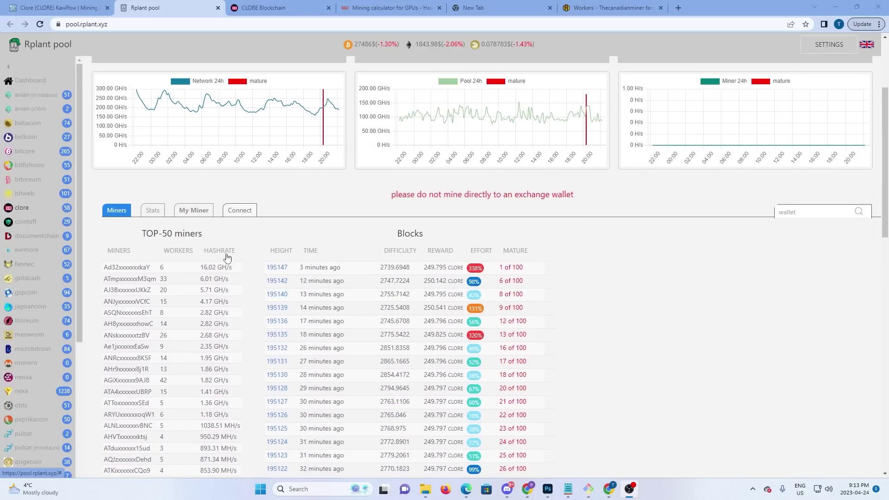
left_click(239, 211)
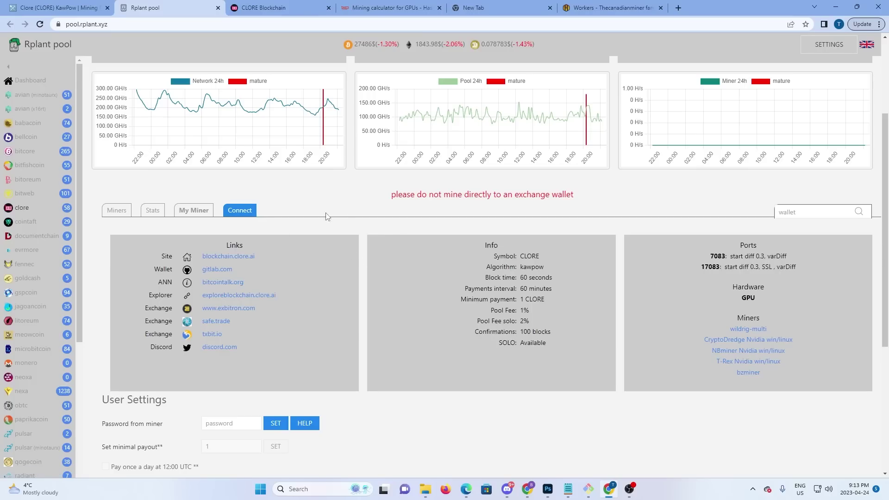
scroll(327, 235, "down", 3)
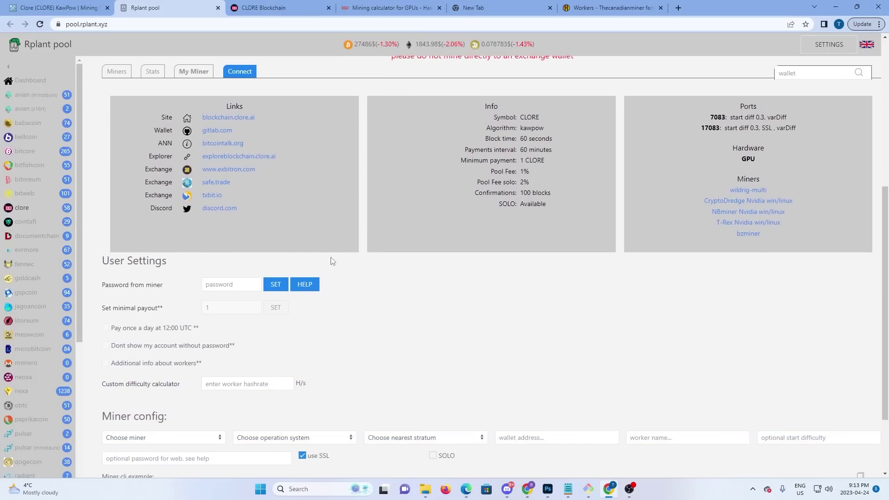
scroll(448, 273, "up", 3)
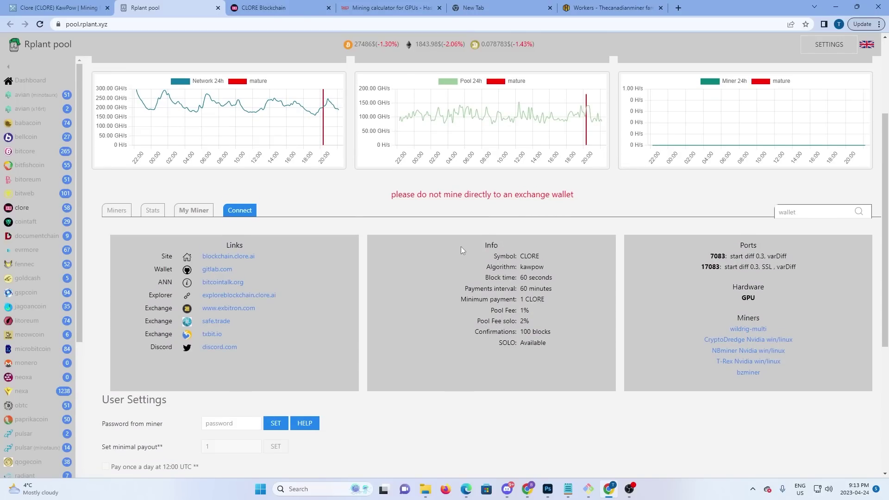
Download the Windows wallet zip from the CLORE Blockchain site and minimize the browser.
left_click(283, 9)
scroll(326, 62, "down", 2)
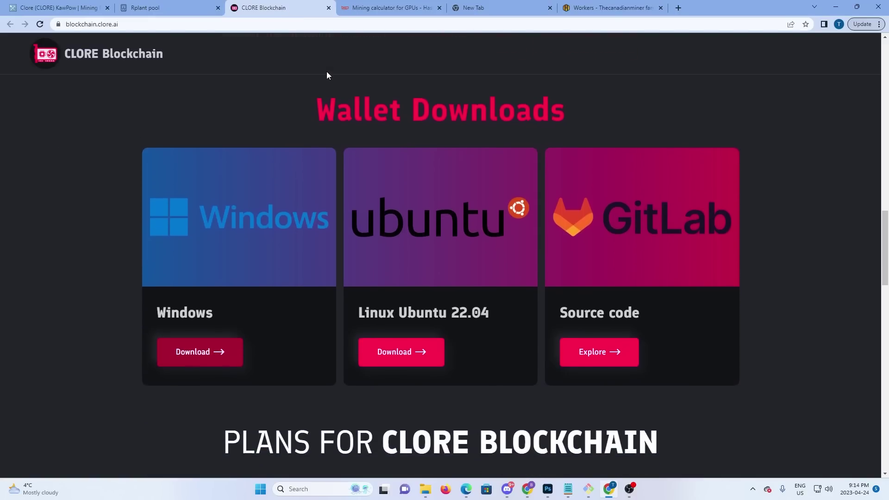
left_click(202, 353)
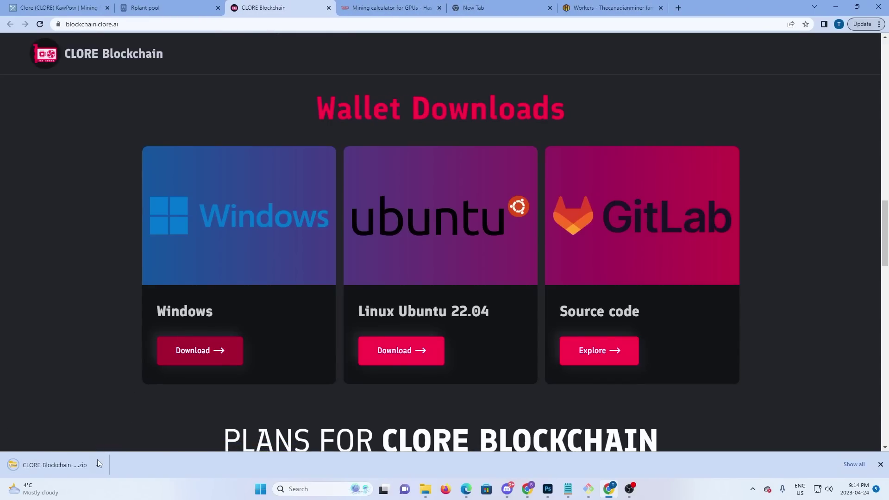
left_click(844, 5)
Launch clore-qt from the desktop clore folder, running it anyway past the SmartScreen warning.
left_click(844, 6)
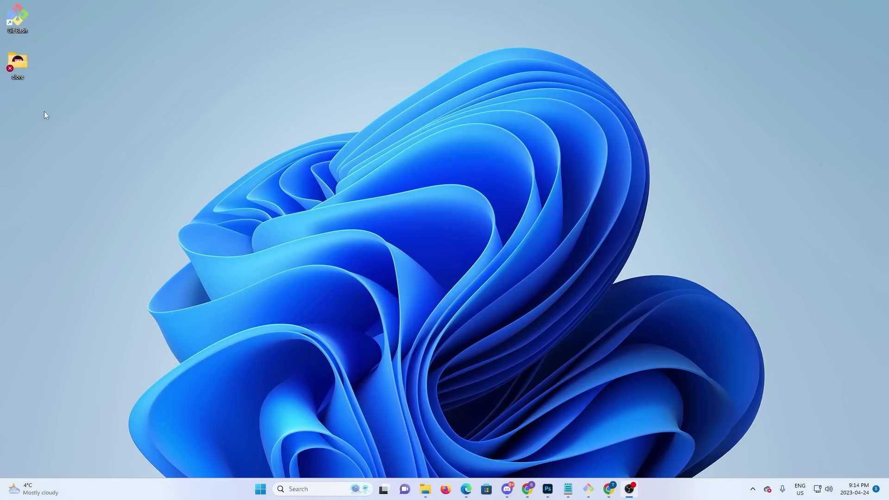
double_click(20, 64)
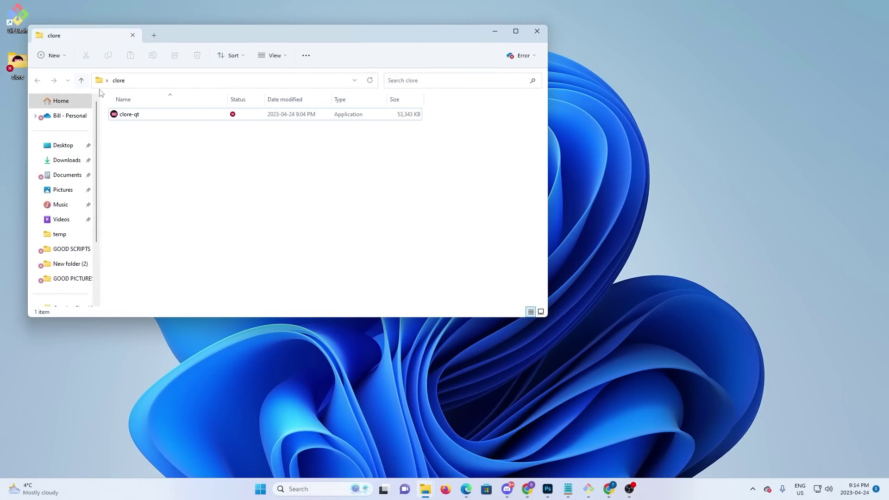
left_click(132, 115)
double_click(132, 115)
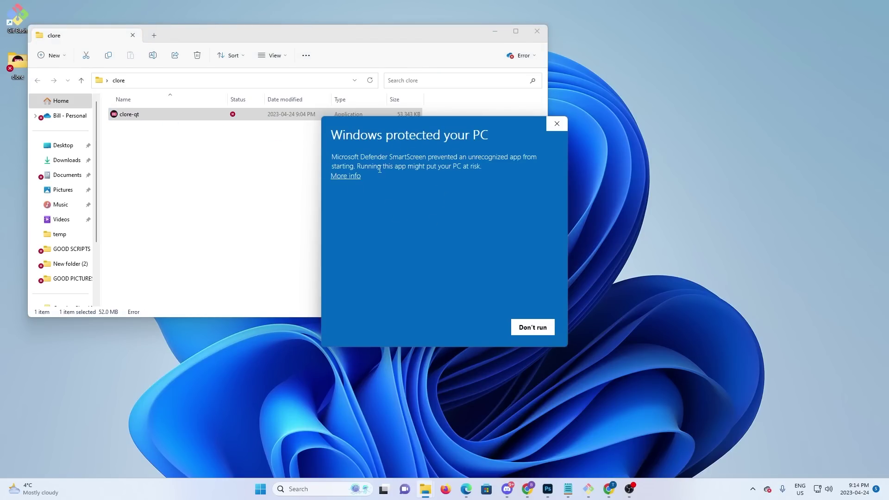
left_click(344, 177)
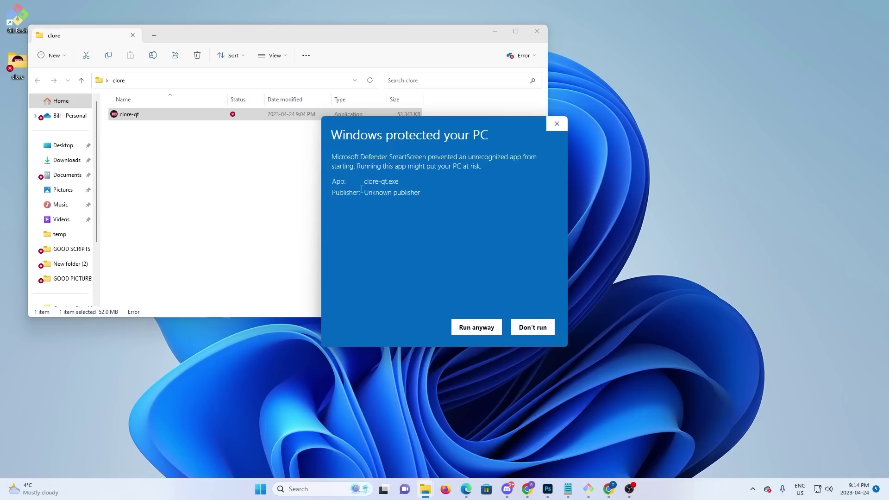
left_click(479, 330)
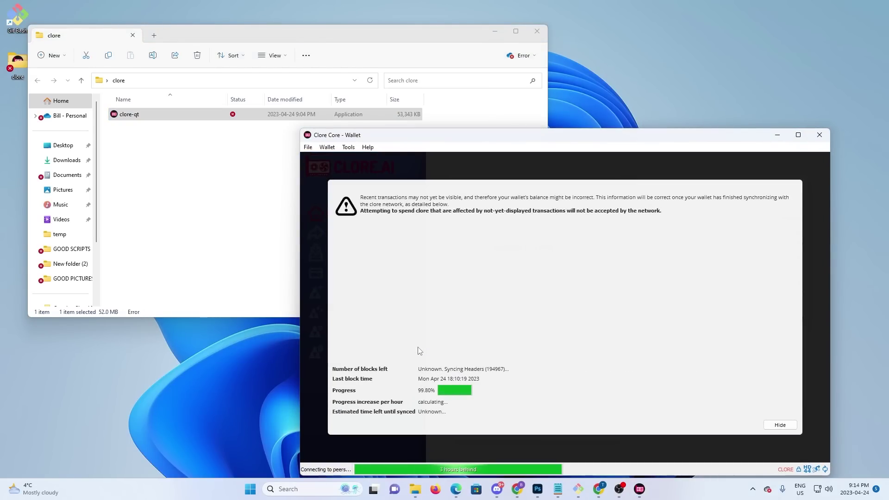
View the wallet's 'mining' receiving address via Receive and File > Receiving addresses, then close the list.
left_click_drag(569, 136, 492, 84)
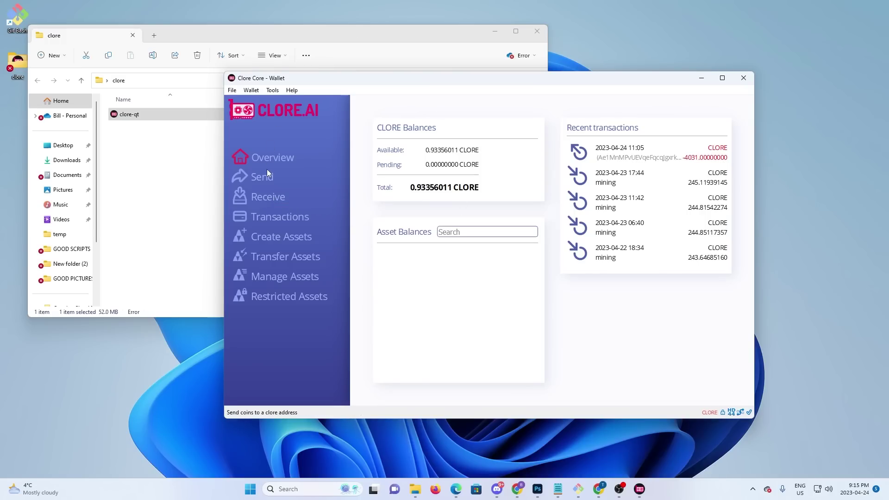
left_click(267, 199)
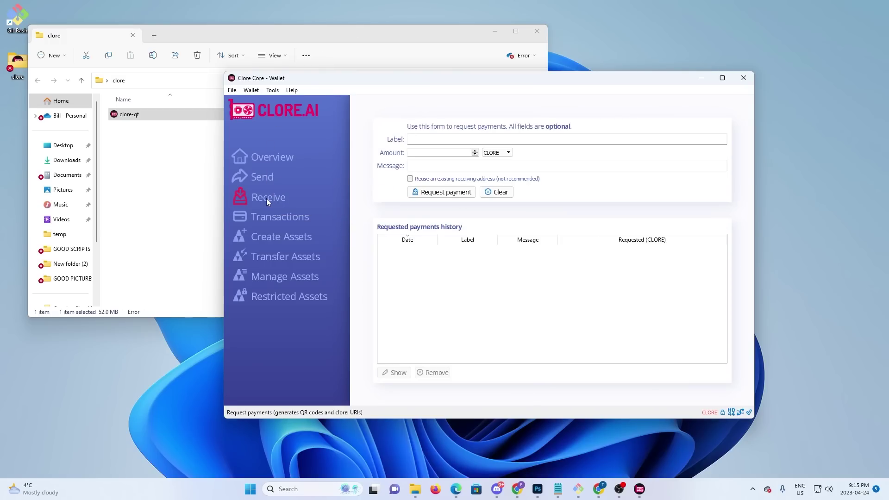
left_click(232, 90)
left_click(266, 145)
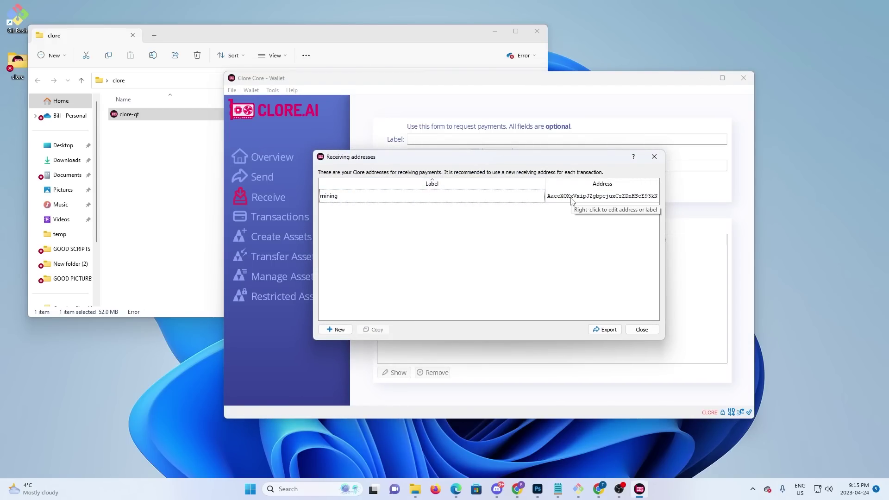
left_click(642, 329)
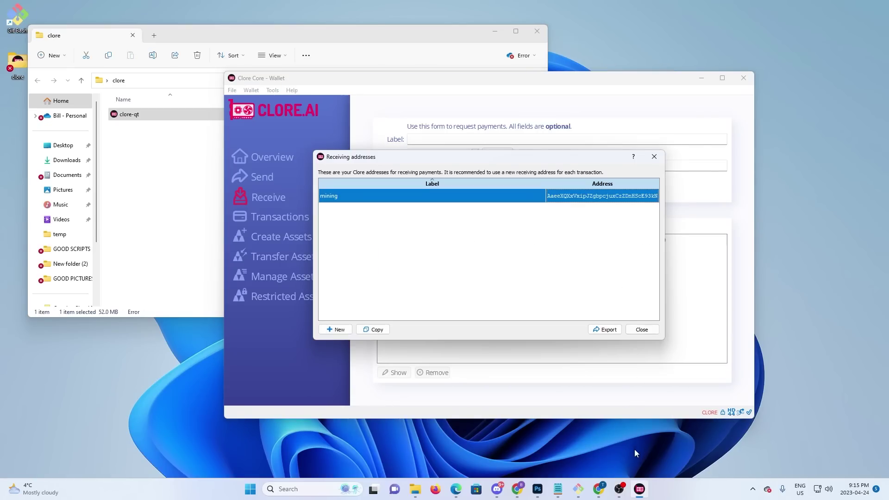
On Rplant's miner config choose wildrig-multi, Linux/MacOS and the America stratum.
left_click(599, 490)
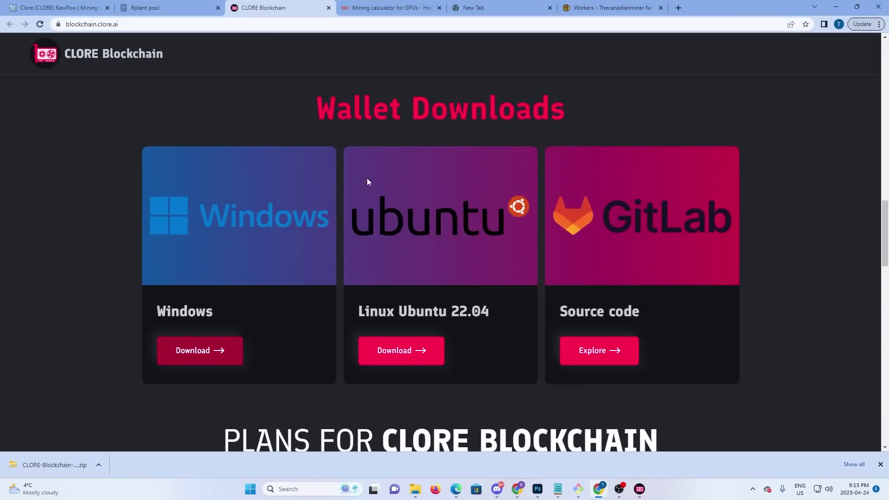
left_click(169, 8)
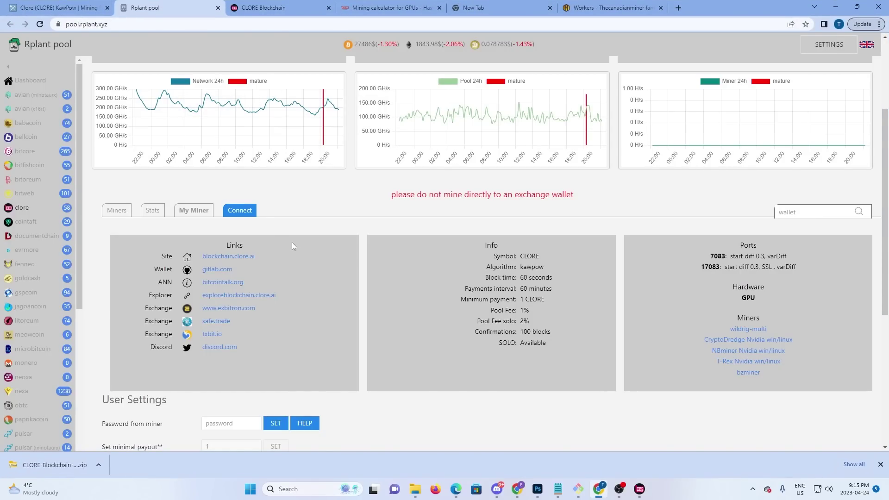
scroll(293, 244, "down", 3)
scroll(294, 250, "down", 2)
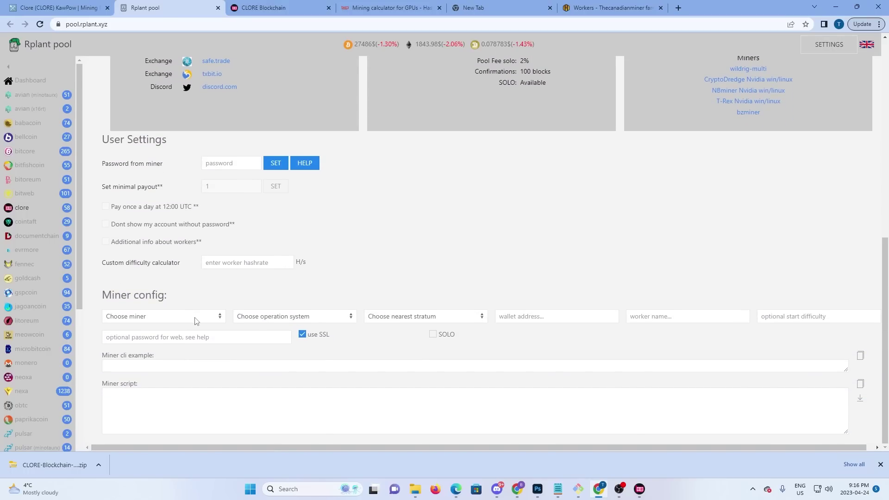
left_click(195, 321)
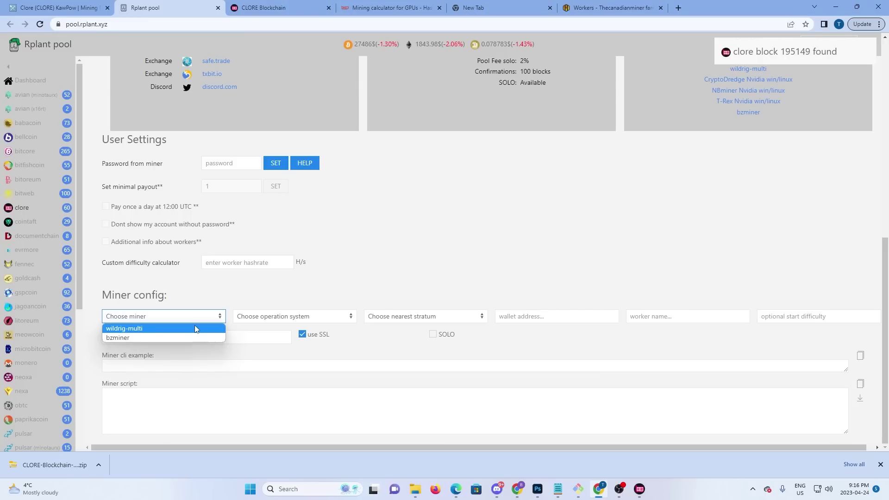
left_click(196, 328)
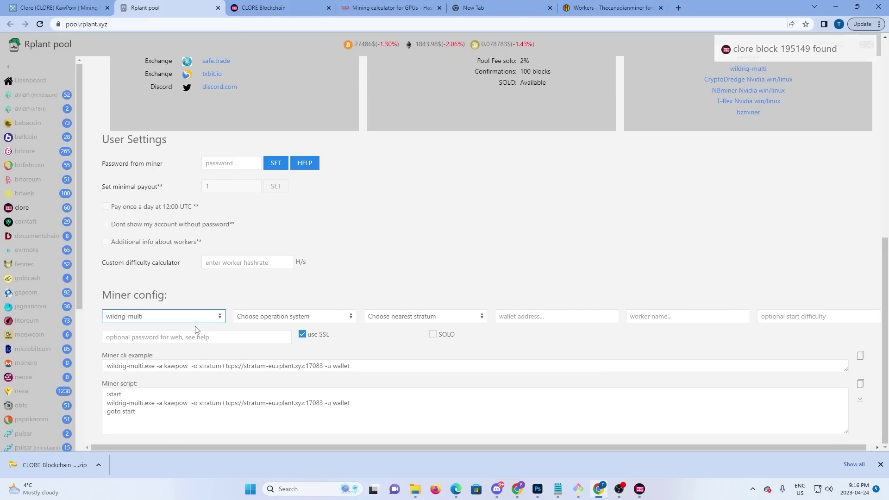
left_click(293, 317)
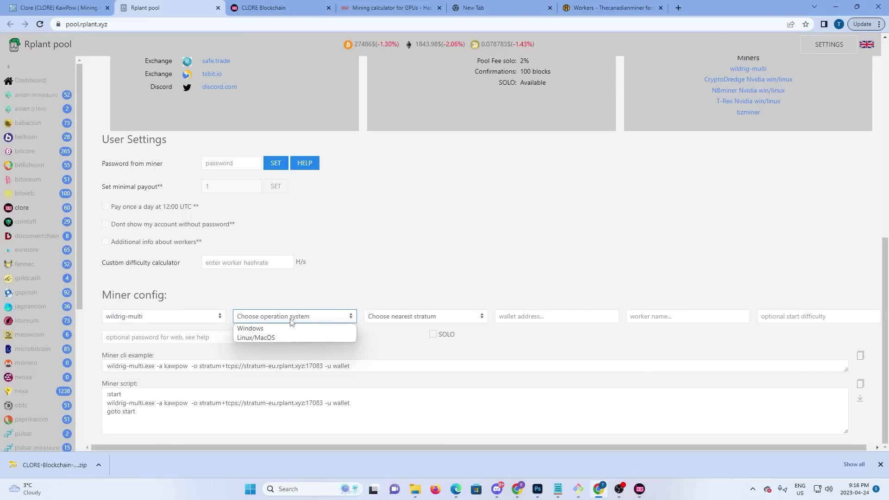
left_click(287, 338)
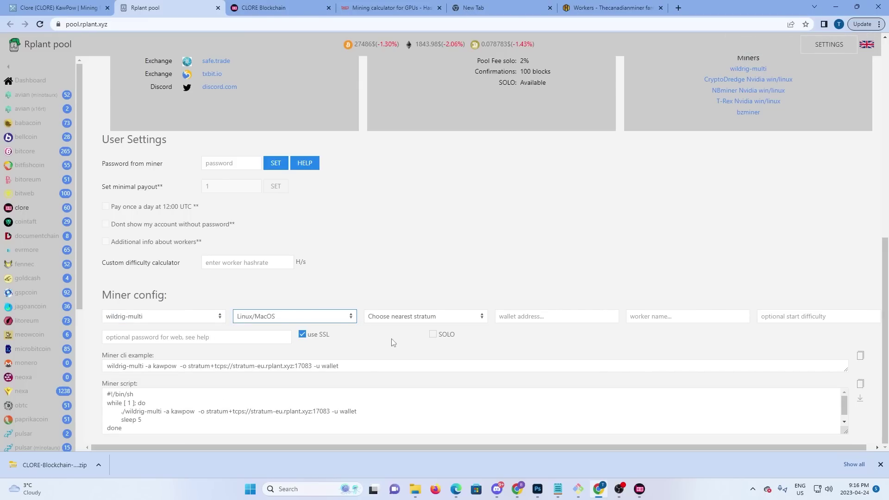
left_click(426, 317)
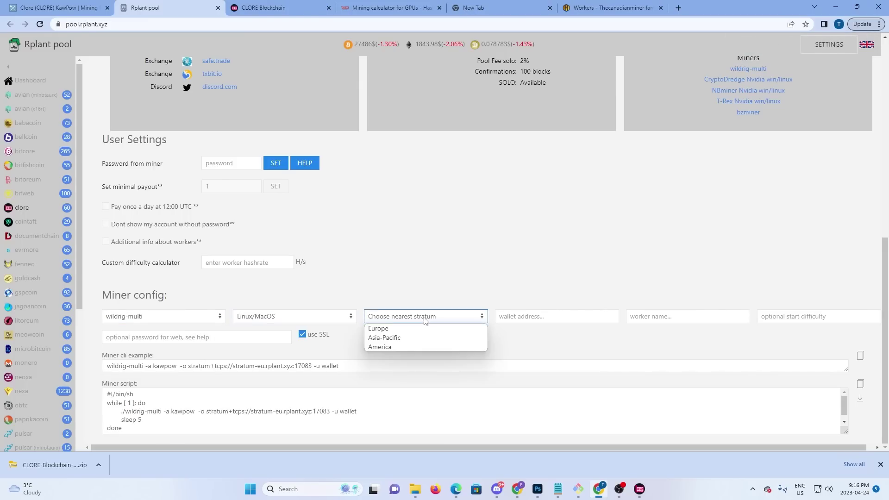
left_click(409, 348)
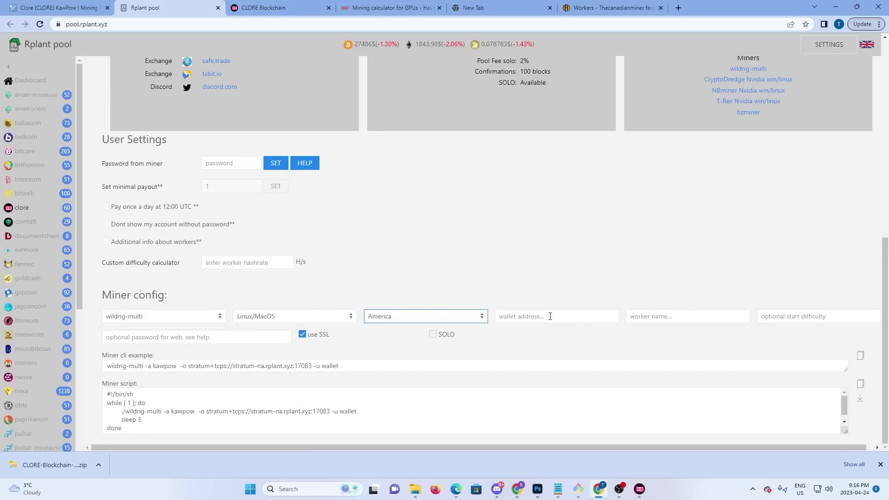
Paste the CLORE wallet address into the command and switch to the HiveOS window.
right_click(550, 315)
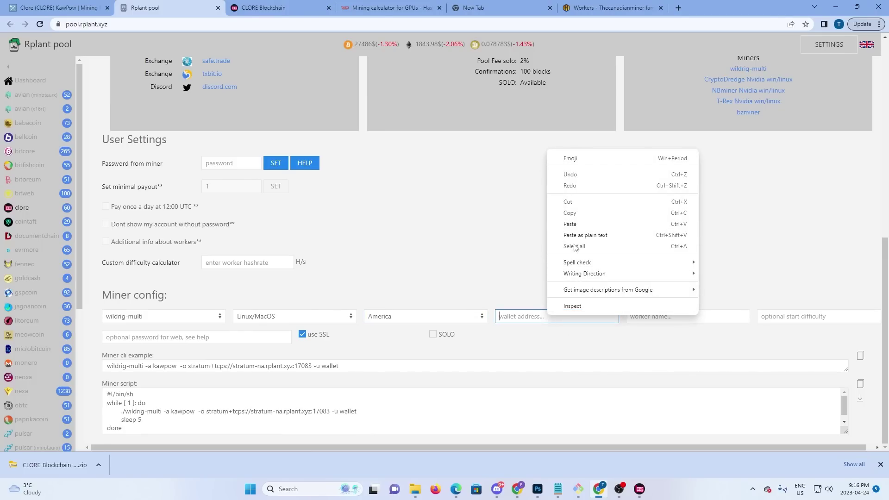
left_click(571, 224)
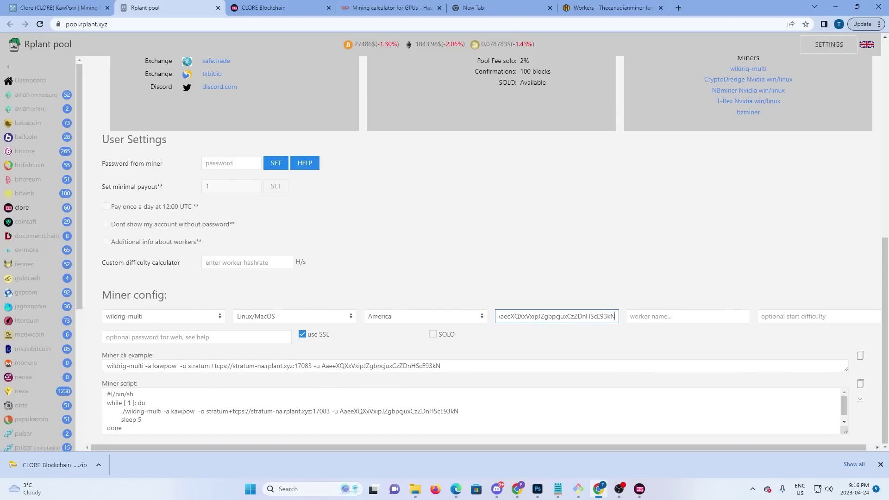
key("alt+Tab")
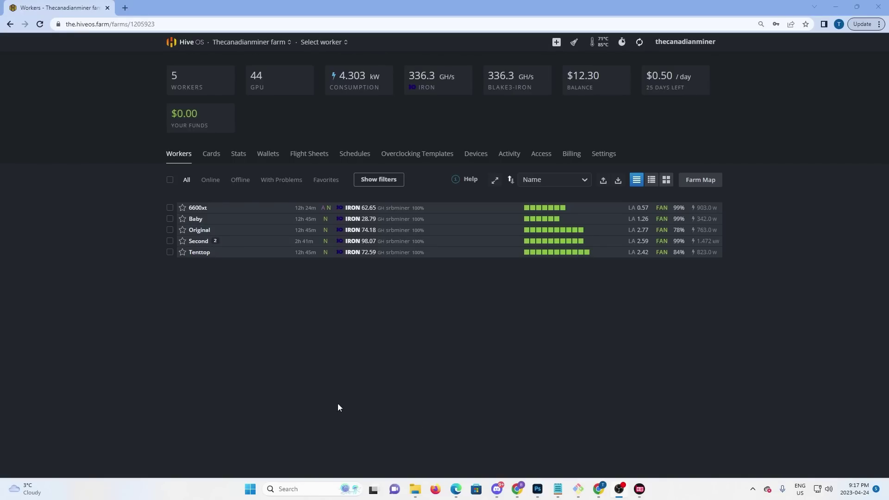
Go to the farm's Wallets page in Hive OS and start adding a wallet.
left_click(250, 42)
left_click(321, 41)
left_click(271, 154)
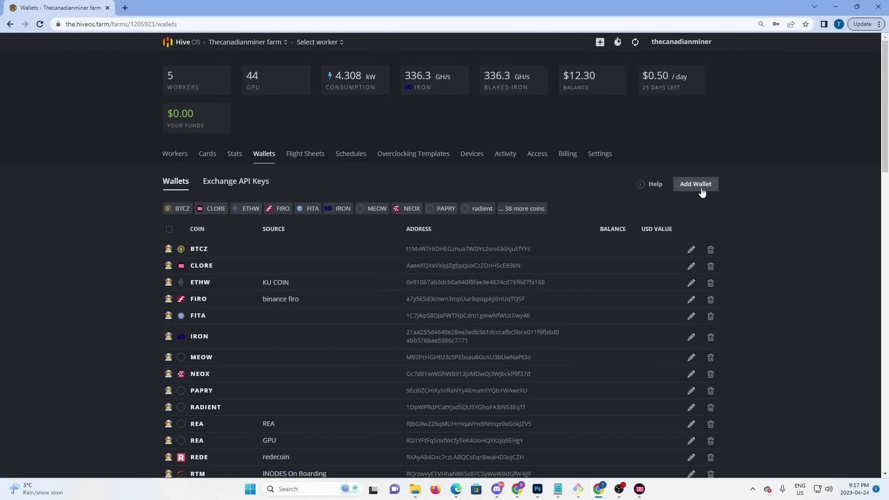
left_click(697, 187)
Pick CLORE as the new wallet's coin, then dismiss the form without saving.
left_click(400, 159)
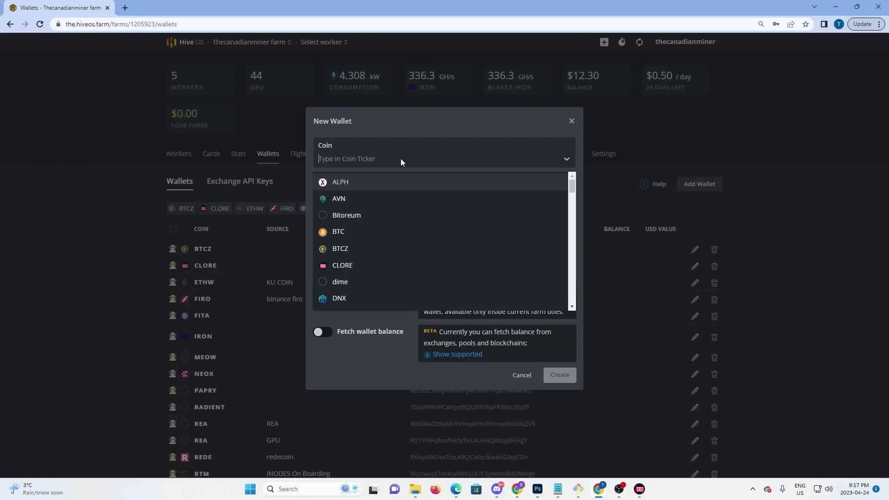
type("clor")
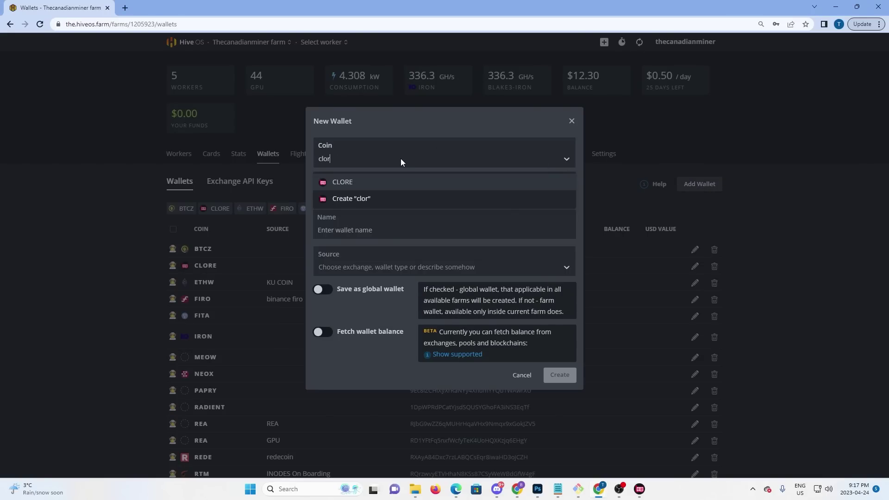
left_click(345, 182)
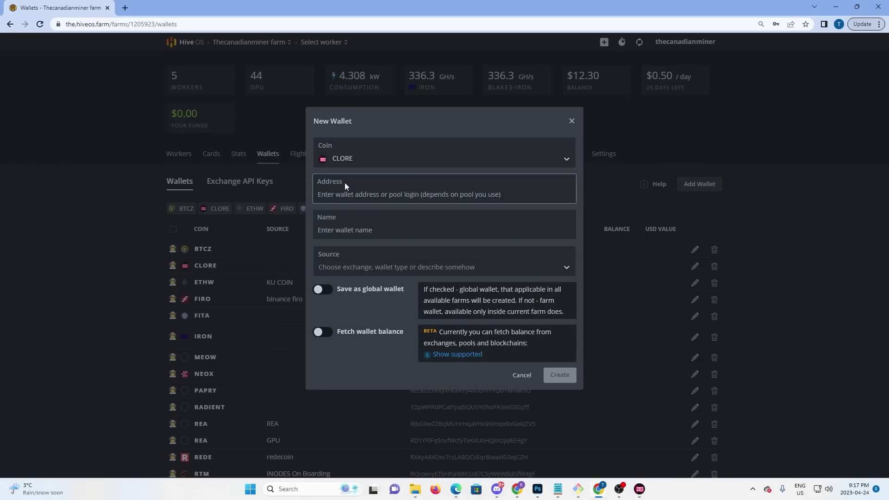
left_click(361, 197)
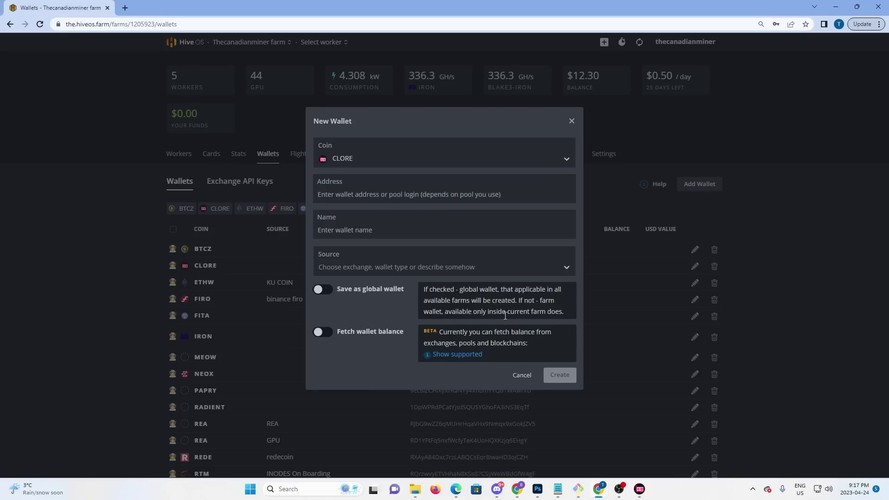
left_click(572, 120)
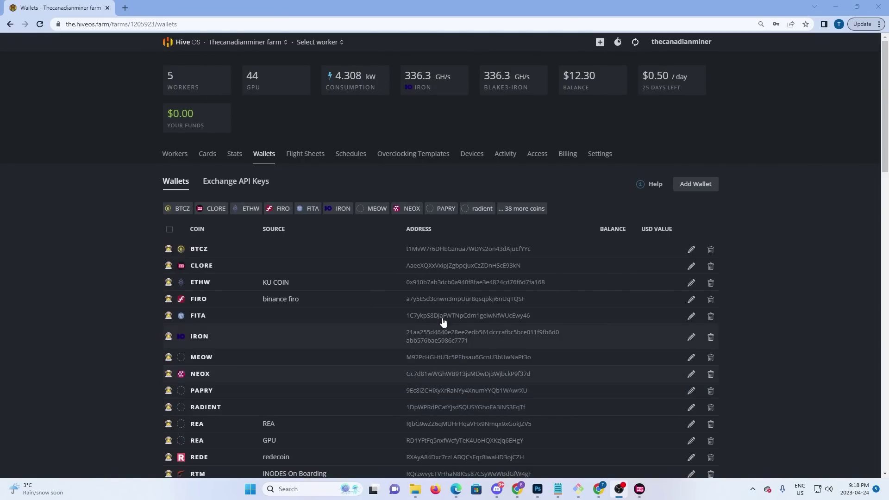
scroll(229, 340, "down", 3)
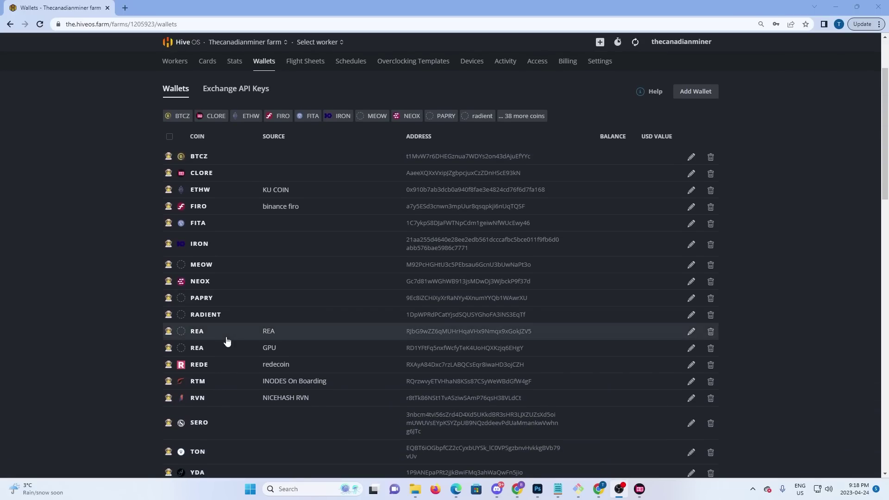
scroll(257, 167, "up", 3)
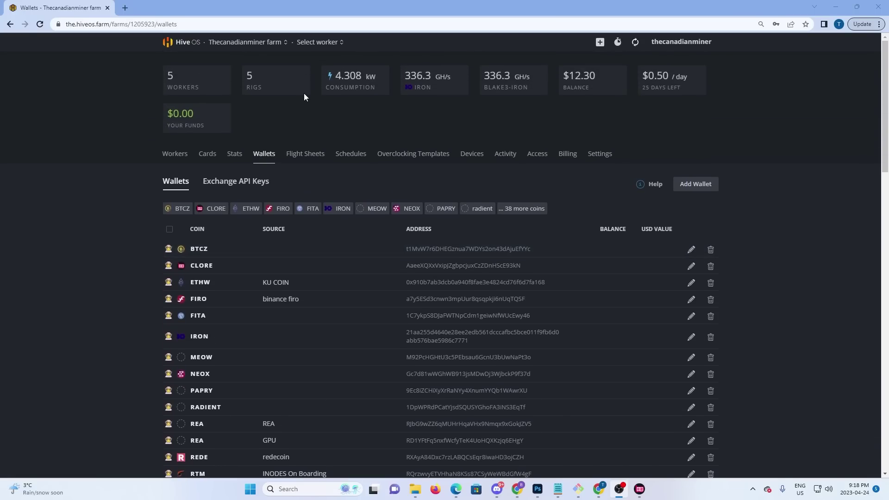
Start a new flight sheet with coin CLORE and the CLORE wallet.
left_click(321, 156)
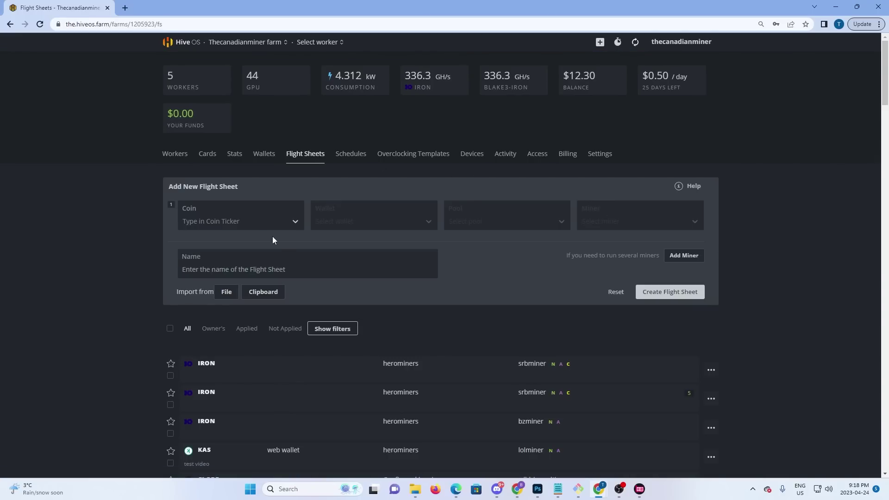
left_click(263, 221)
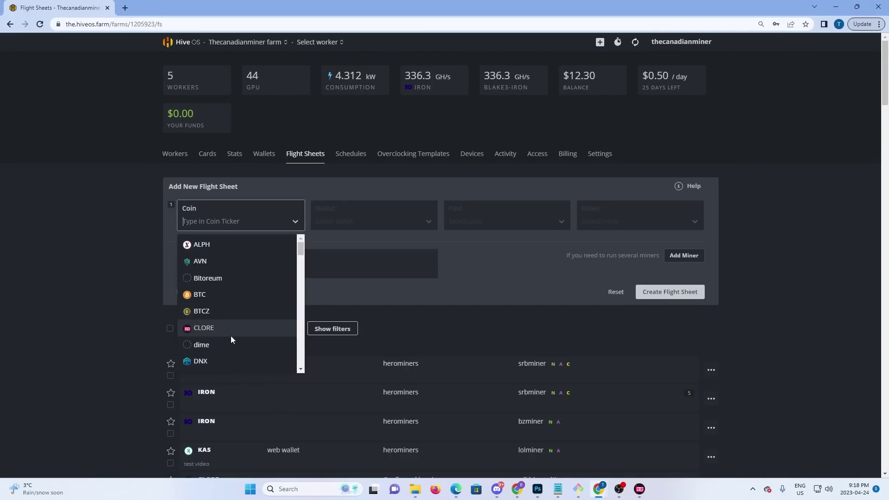
left_click(221, 327)
left_click(383, 219)
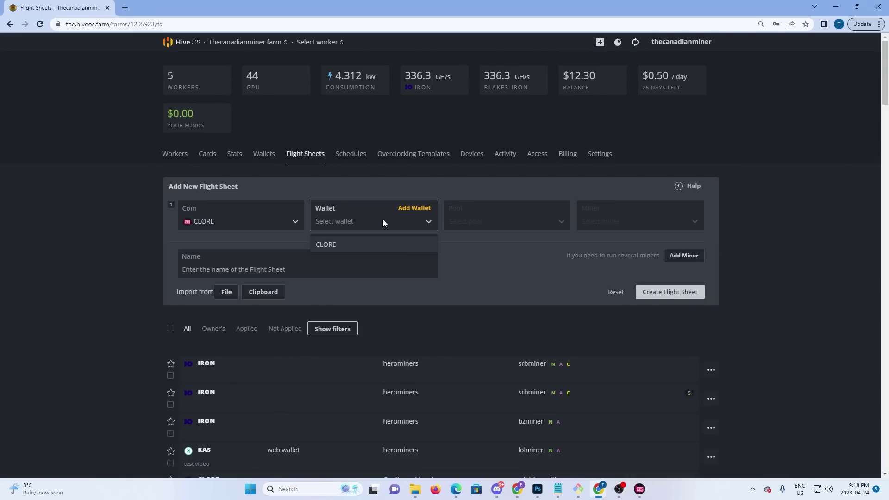
left_click(321, 246)
Set the pool to 'Configure in miner' and the miner to WildRig Multi.
left_click(507, 221)
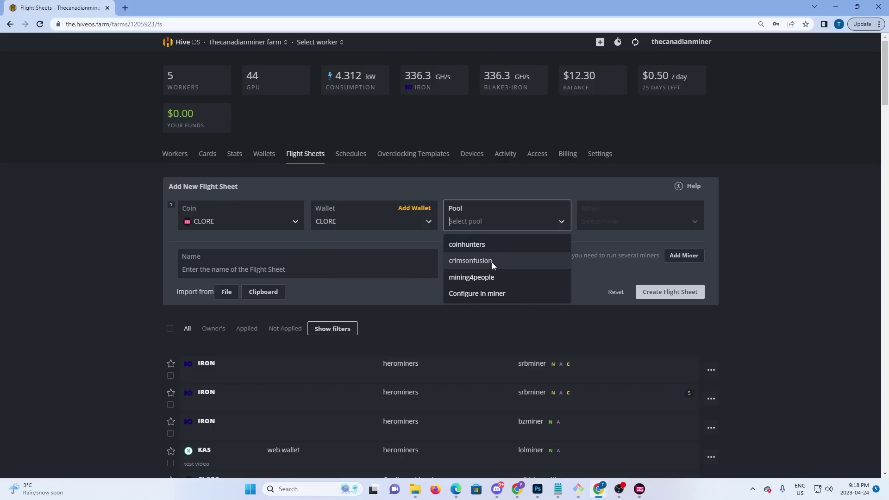
left_click(493, 293)
left_click(622, 221)
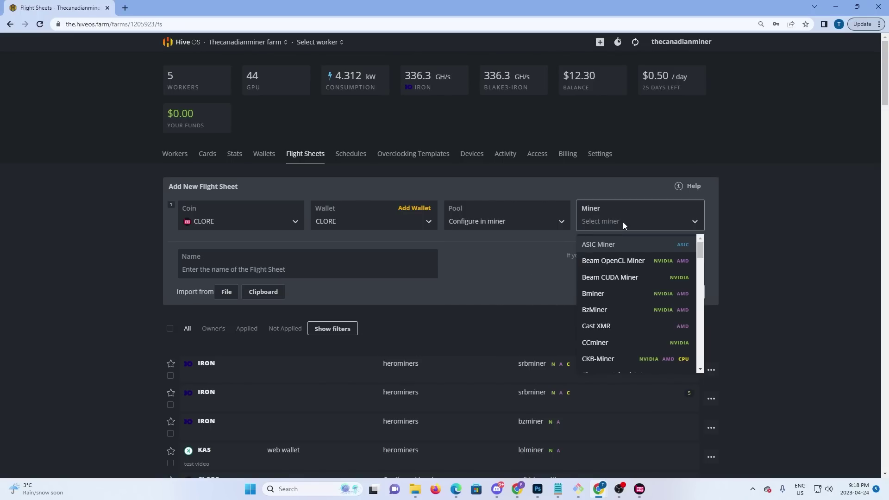
scroll(628, 272, "down", 3)
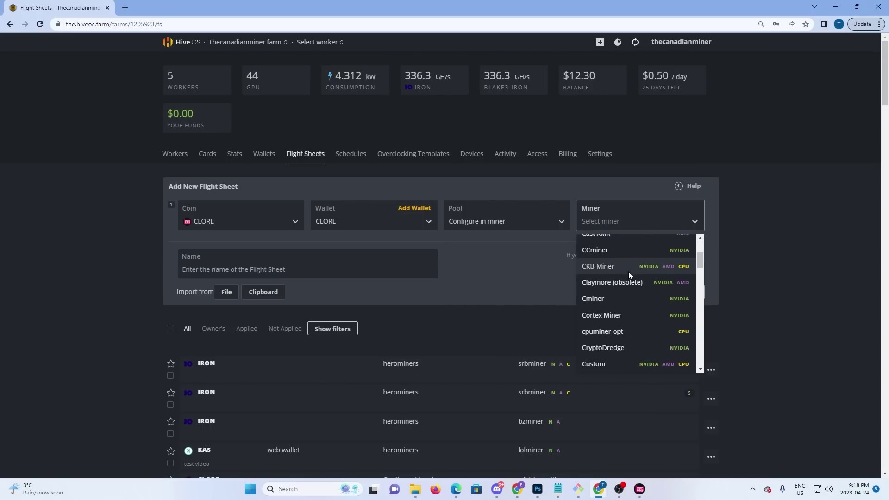
scroll(628, 271, "down", 2)
scroll(628, 274, "down", 2)
scroll(627, 277, "down", 1)
scroll(626, 279, "down", 2)
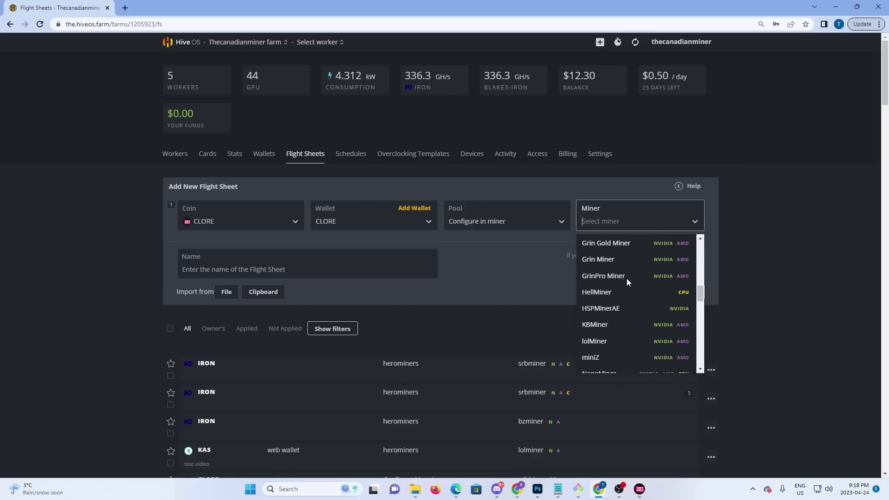
scroll(626, 279, "down", 2)
scroll(626, 278, "down", 2)
scroll(626, 278, "down", 1)
scroll(626, 278, "down", 2)
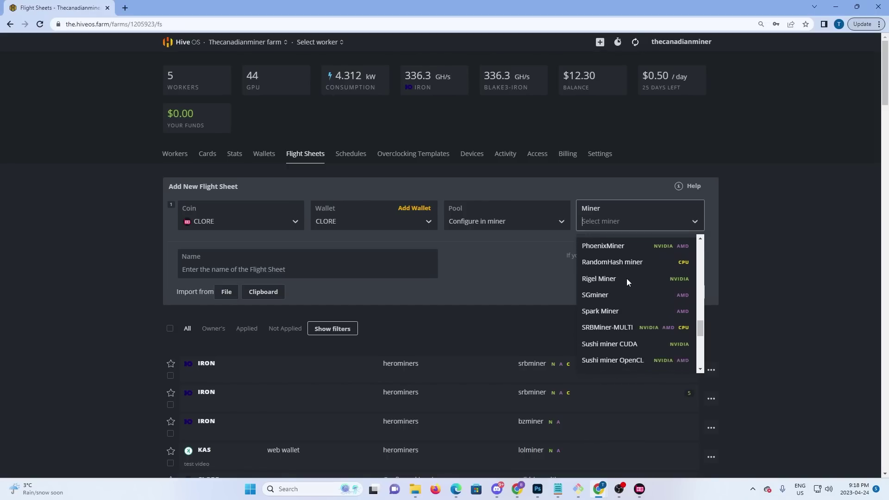
scroll(626, 278, "down", 2)
scroll(626, 280, "down", 1)
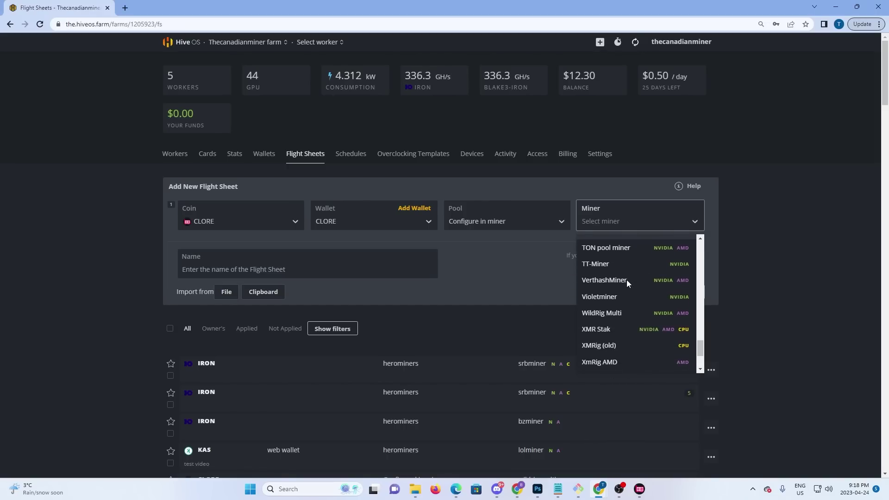
left_click(607, 312)
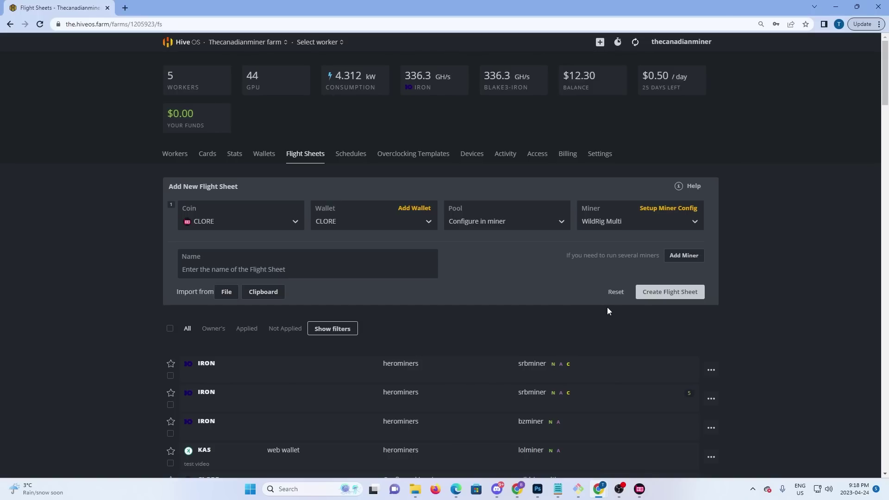
Copy the North America stratum URL (port 17083) from Rplant's command example and return to the WildRig Multi config.
left_click(673, 212)
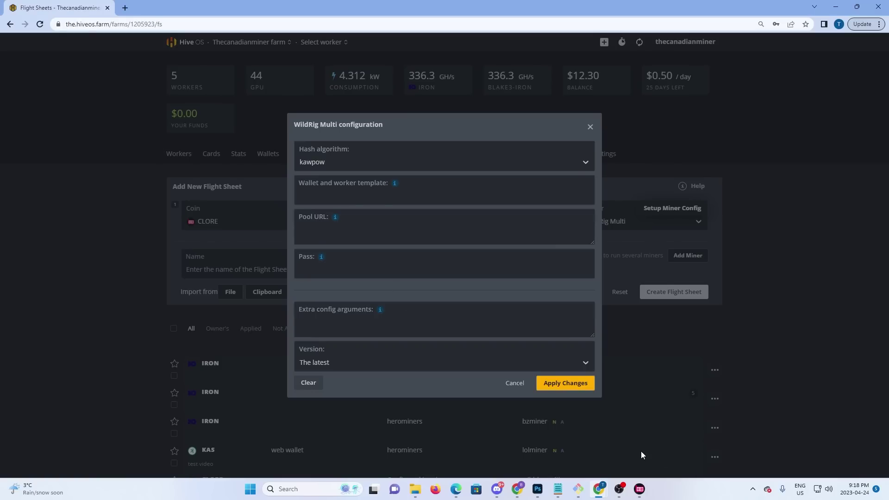
mouse_move(597, 489)
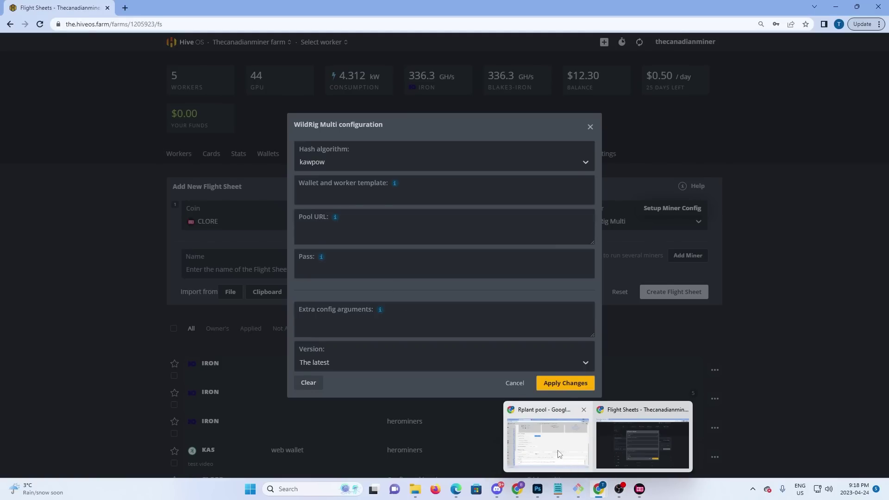
left_click(548, 445)
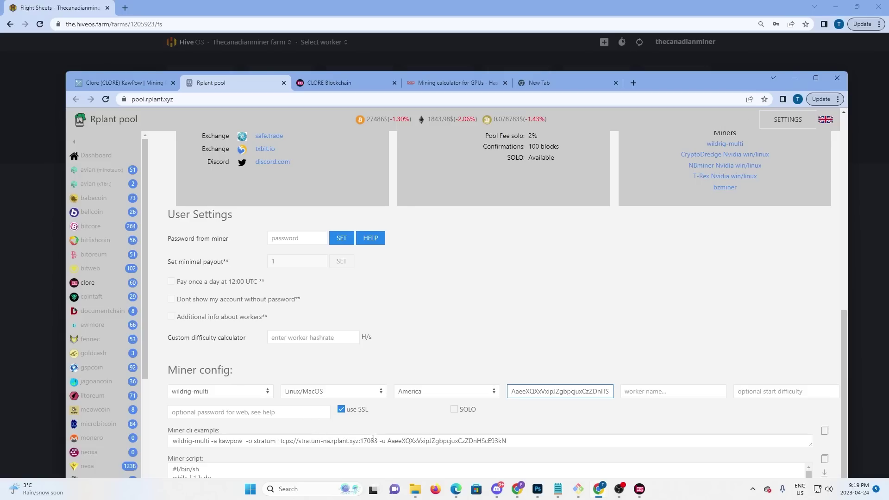
mouse_move(378, 440)
left_mouse_down()
mouse_move(300, 442)
mouse_move(255, 458)
left_mouse_up()
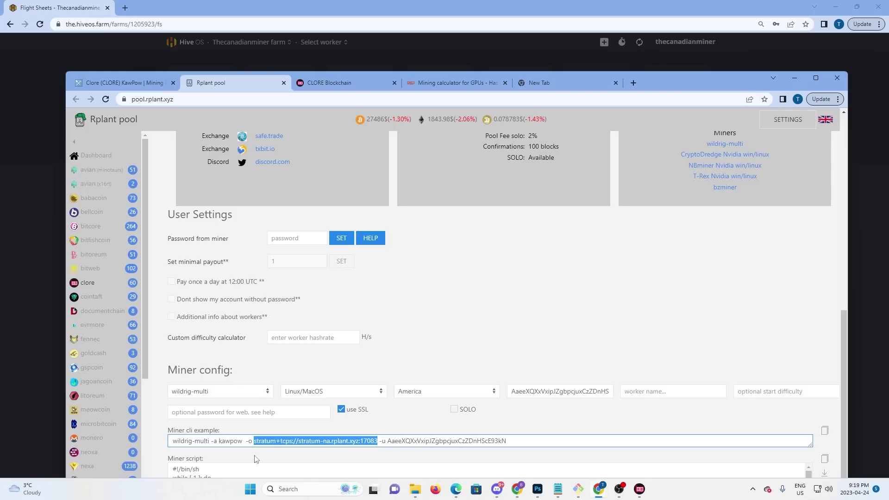
right_click(271, 440)
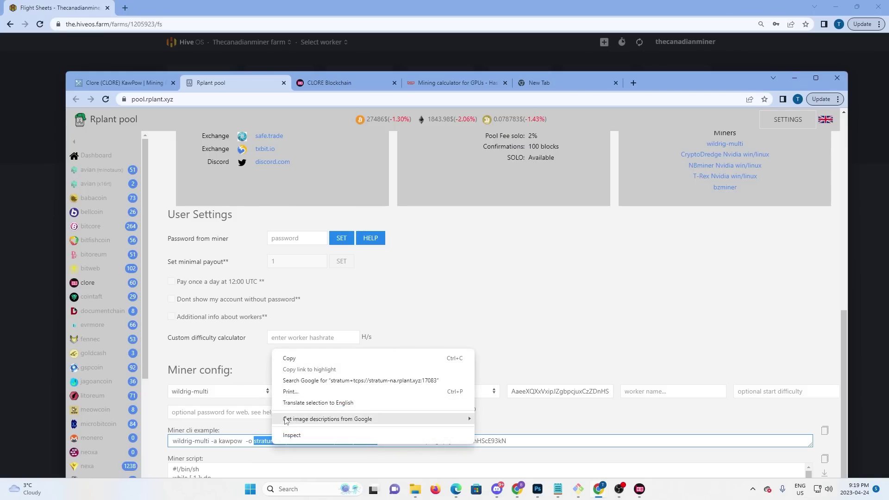
left_click(289, 359)
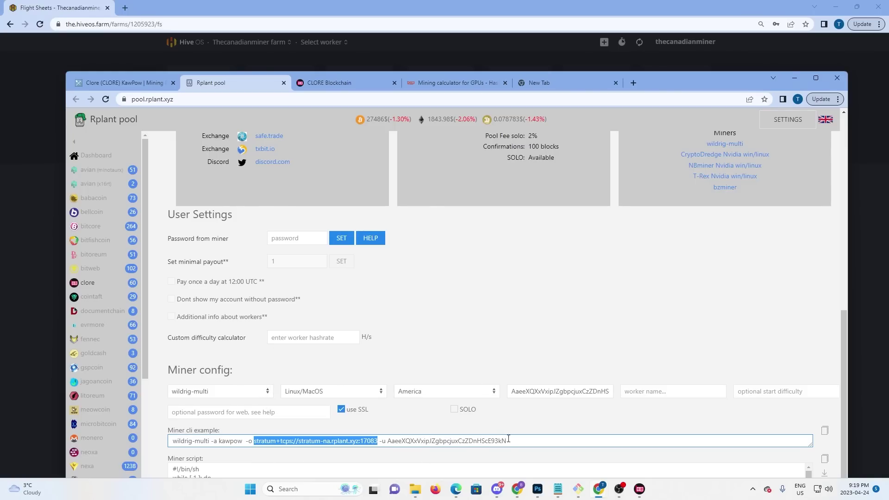
mouse_move(598, 489)
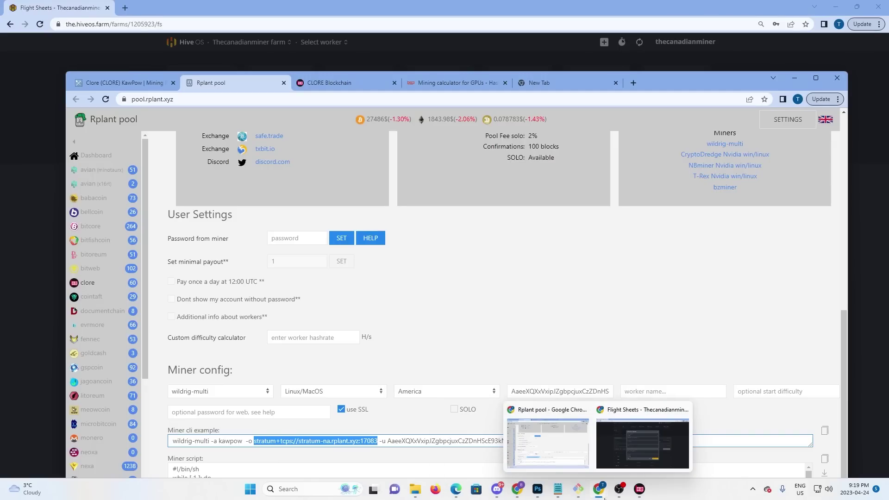
left_click(642, 441)
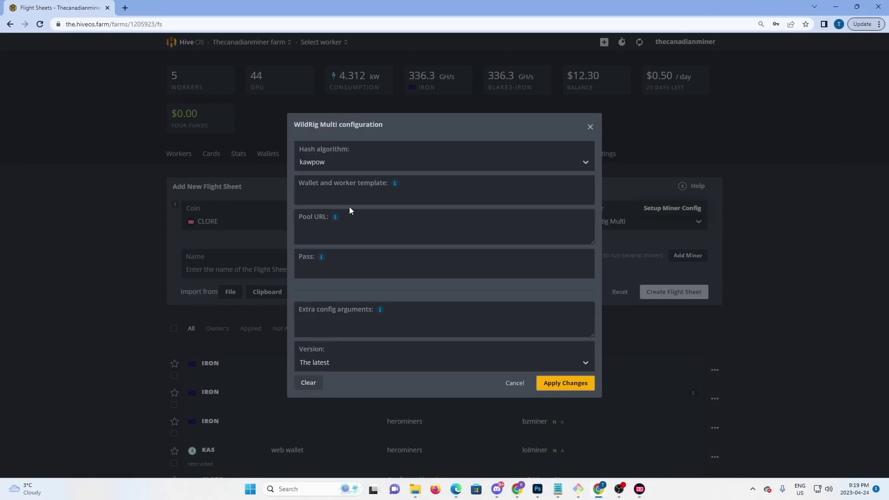
Set the wallet template to %WAL%.%WORKER_NAME%, paste the Rplant pool URL and apply the miner config.
left_click(361, 195)
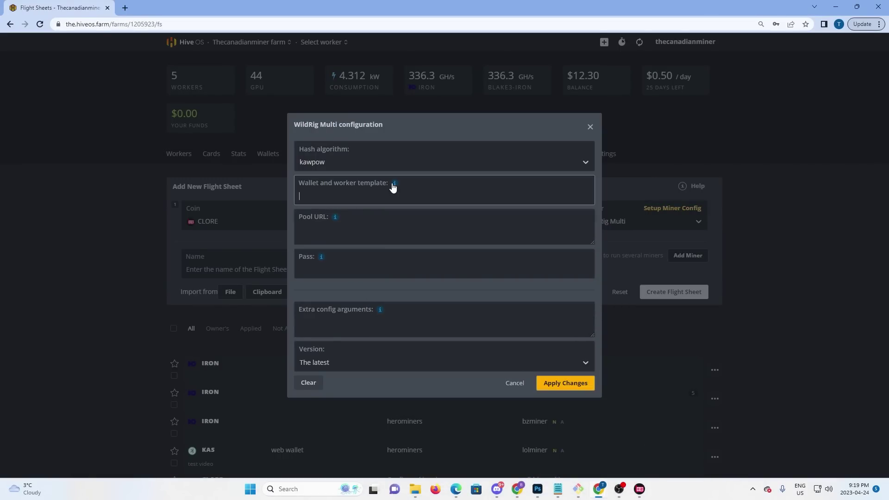
left_click(393, 184)
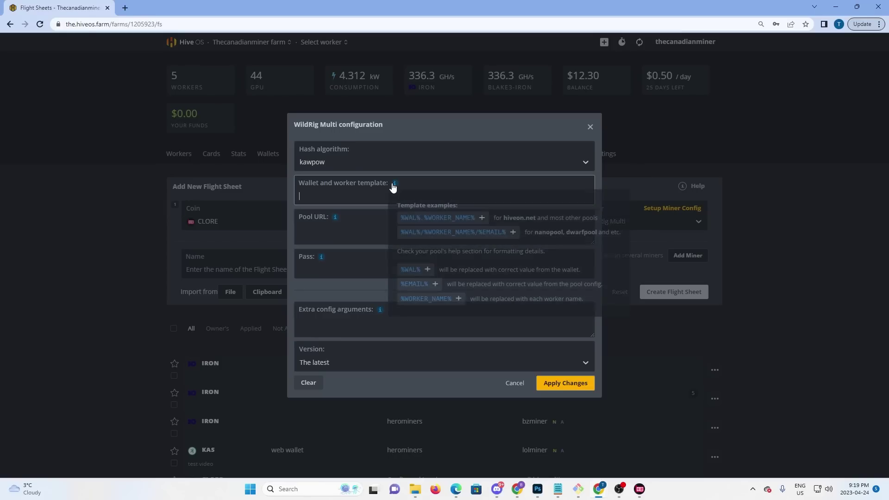
left_click(432, 219)
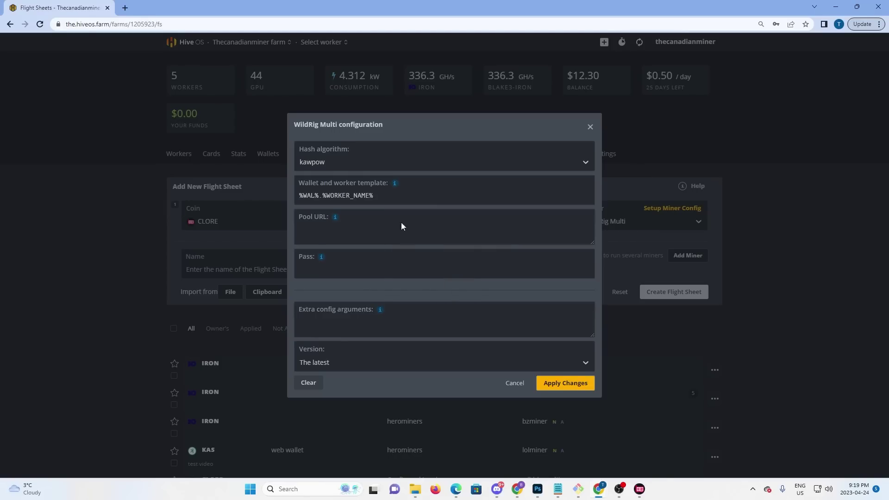
left_click(372, 227)
right_click(371, 230)
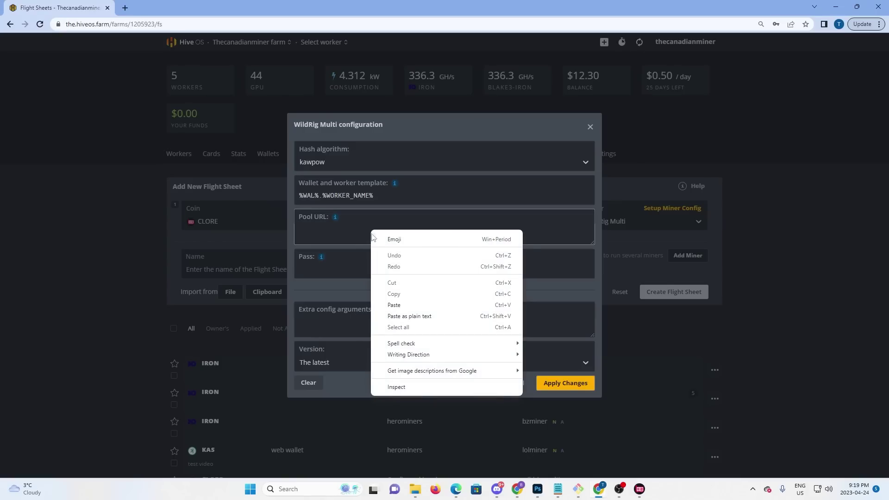
left_click(404, 301)
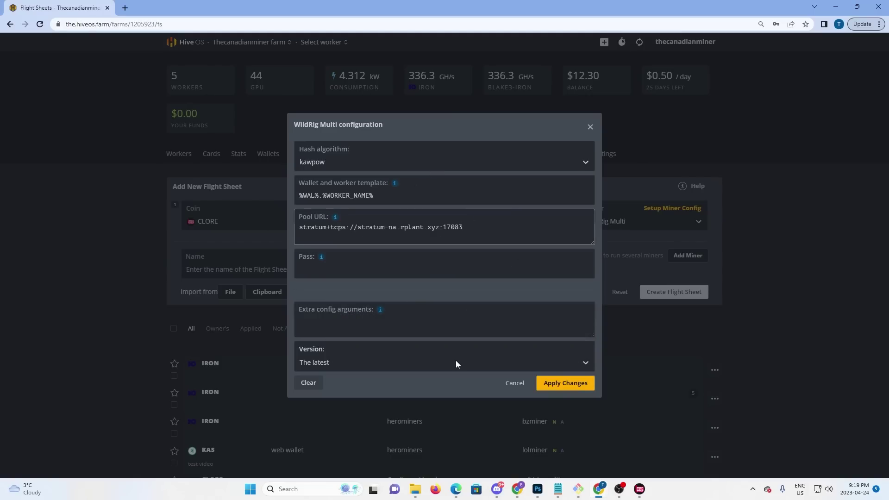
left_click(564, 382)
Name the flight sheet 'Test youtube' and create it.
left_click(264, 299)
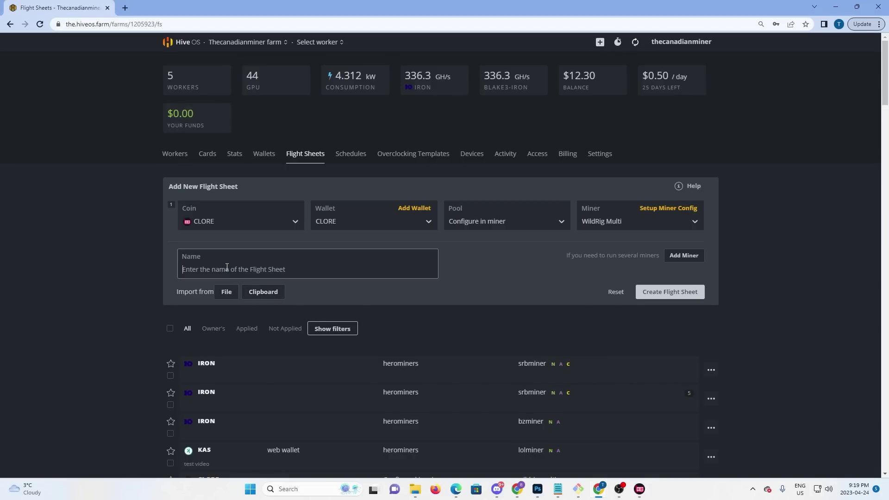
type("T")
type(" outube")
left_click(681, 292)
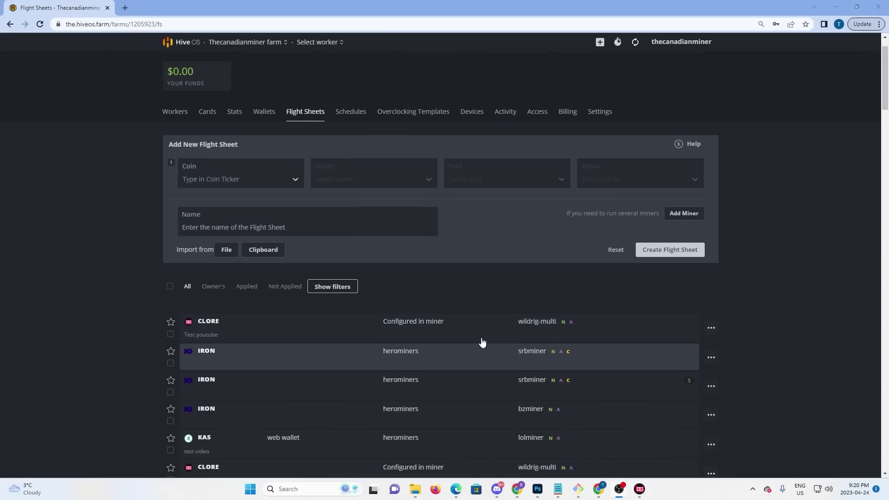
scroll(481, 343, "up", 3)
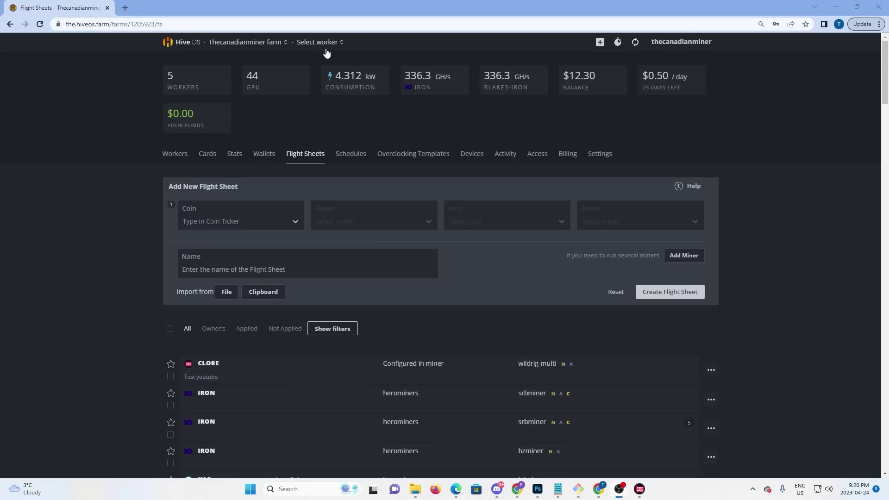
Launch the CLORE 'Test youtube' flight sheet on worker Original from its Flight Sheet page.
left_click(320, 42)
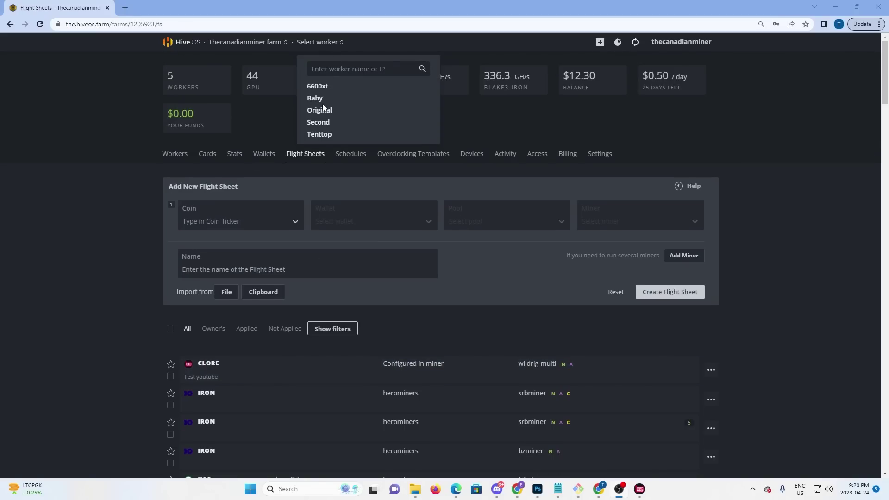
left_click(318, 110)
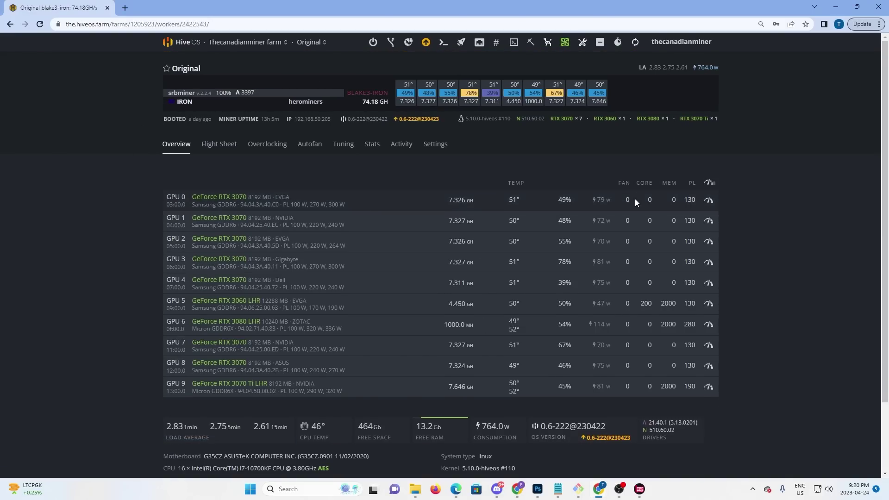
left_click(223, 146)
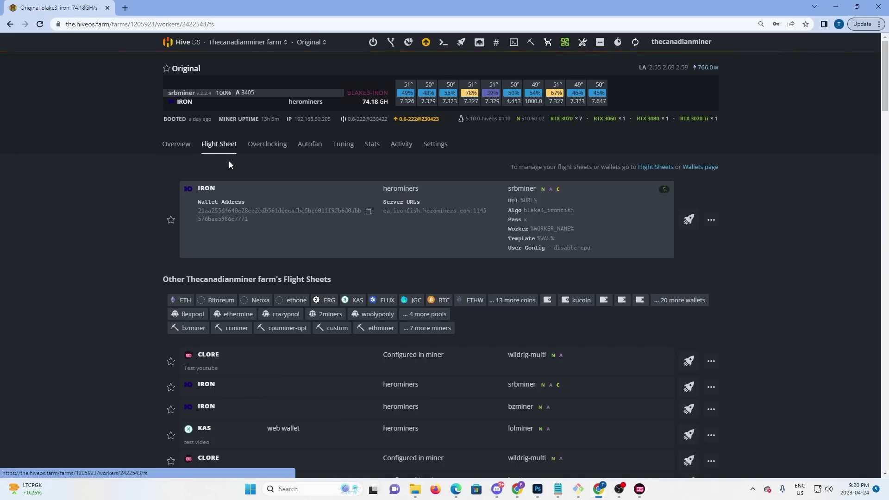
left_click(689, 361)
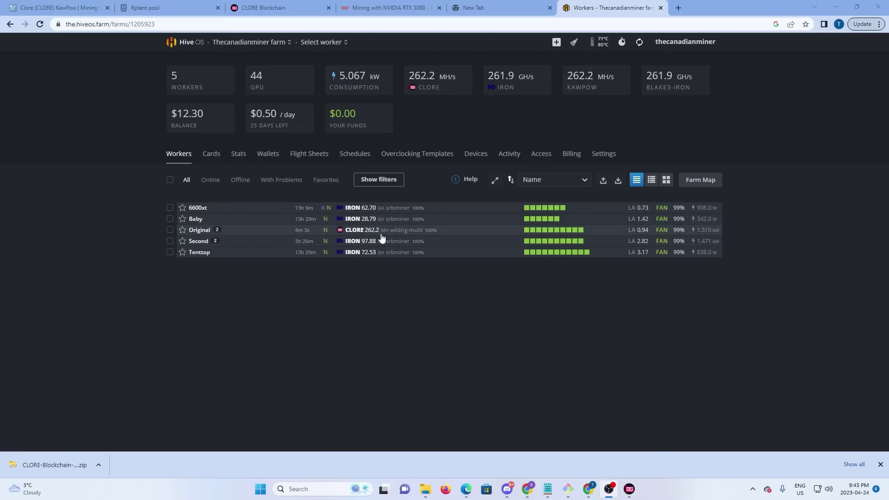
View the Original worker's per-GPU CLORE hashrates, temperatures and power draw.
left_click(199, 230)
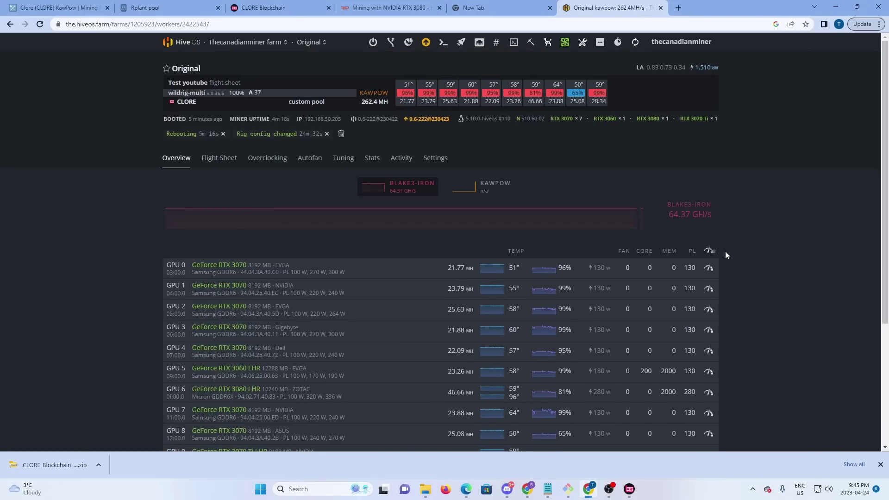
scroll(136, 160, "down", 2)
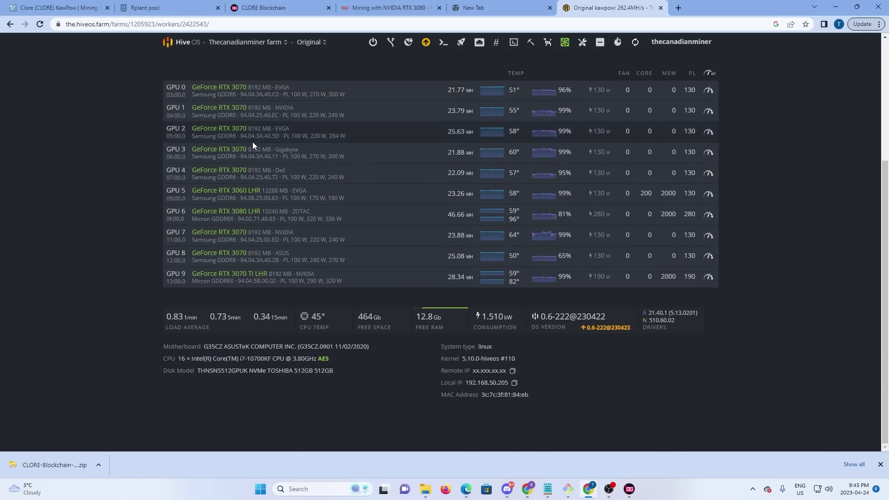
scroll(252, 139, "up", 2)
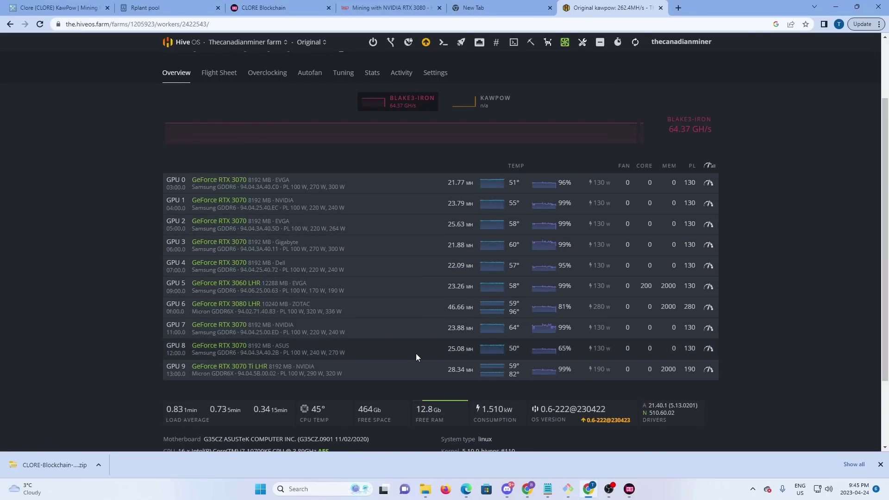
Find the RTX 3080 Clore overclock on hashrate.no (2000 MHz memory, 250 W), then back to HiveOS.
left_click(391, 8)
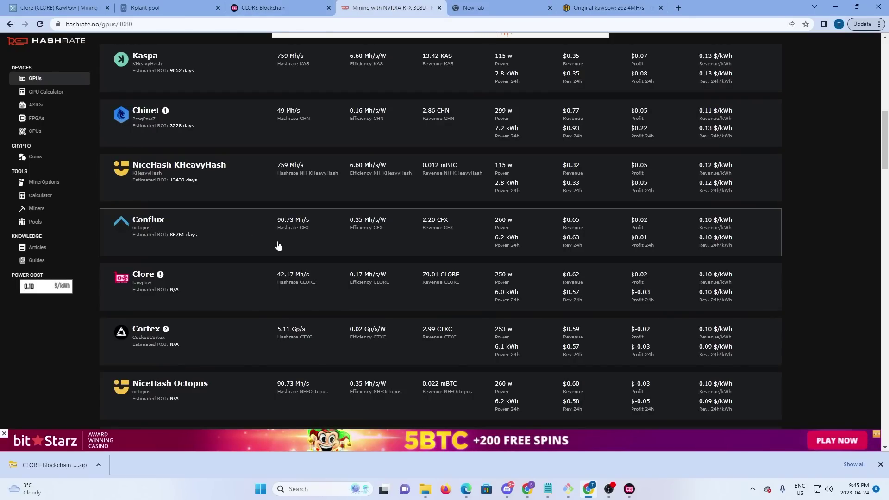
scroll(279, 246, "up", 3)
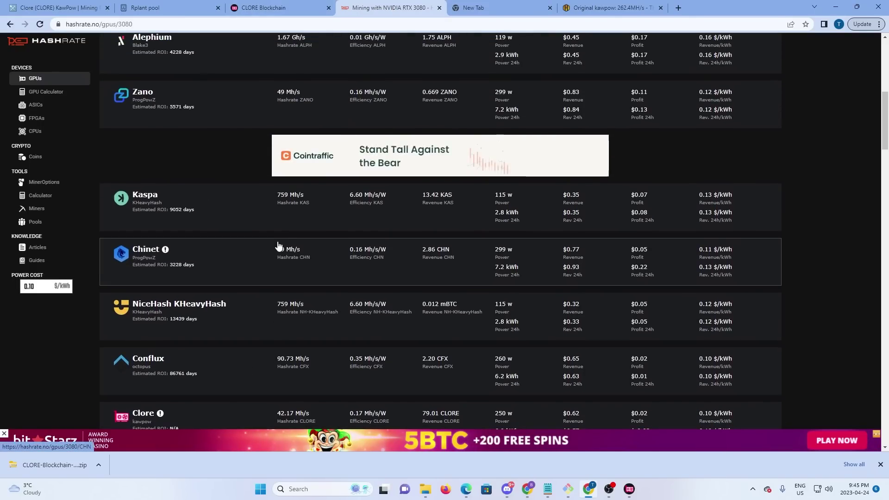
scroll(279, 246, "up", 3)
scroll(279, 246, "up", 4)
scroll(279, 246, "up", 3)
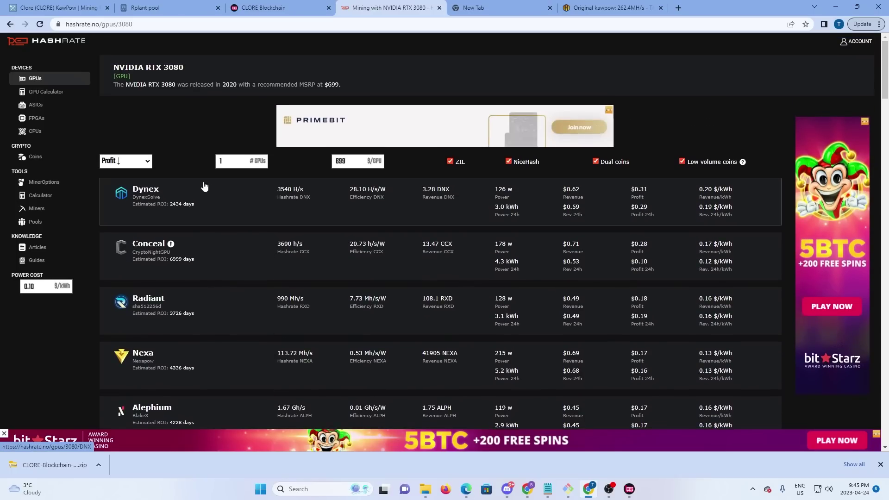
left_click(34, 79)
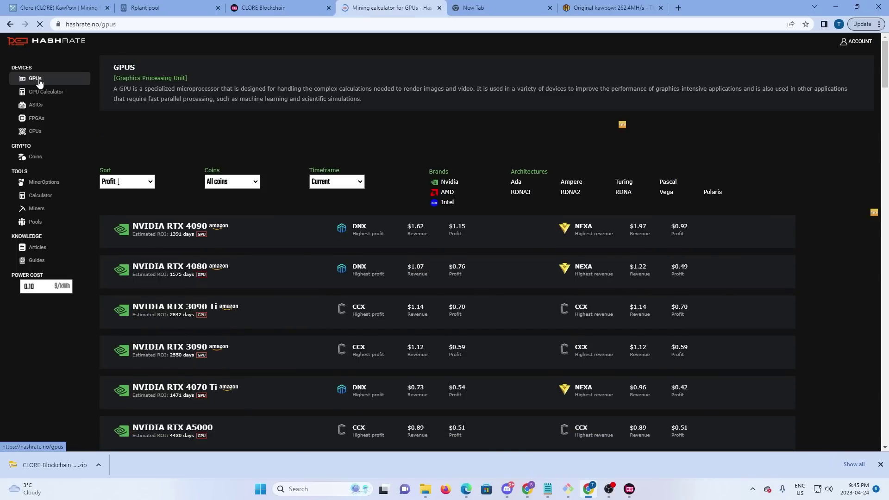
scroll(243, 246, "down", 2)
scroll(243, 243, "down", 1)
scroll(242, 243, "down", 3)
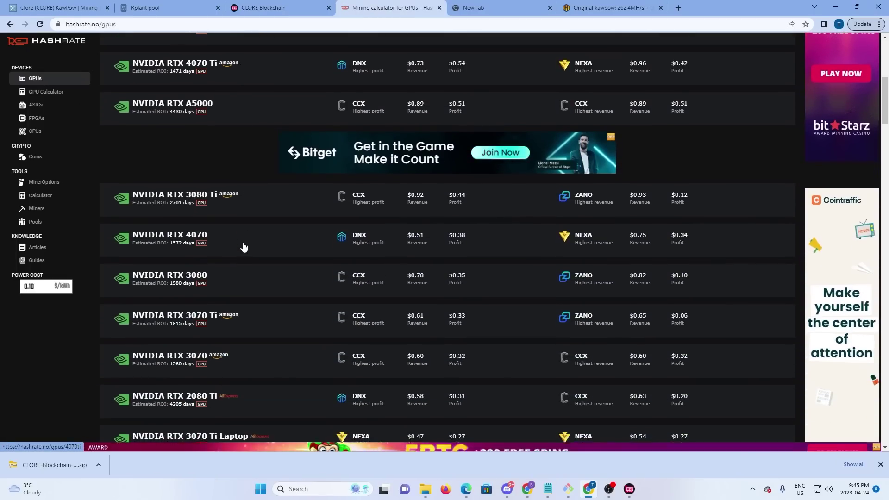
left_click(243, 276)
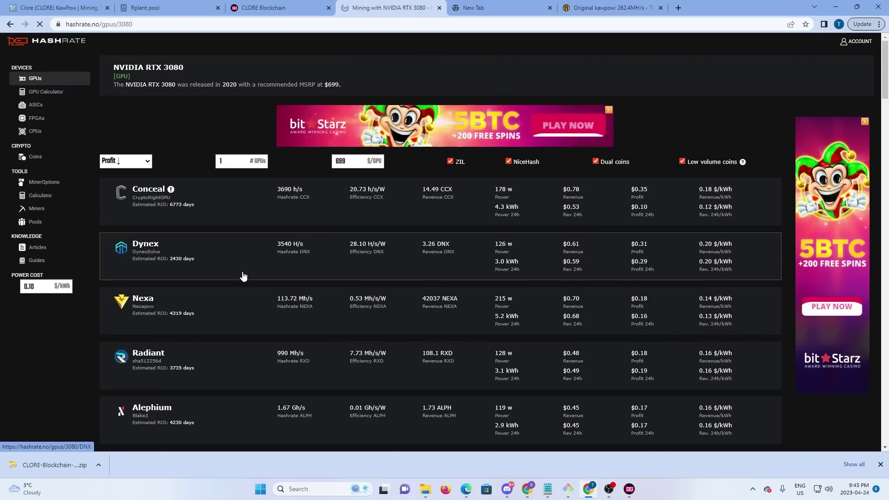
scroll(240, 248, "down", 5)
scroll(240, 248, "down", 5)
scroll(240, 248, "down", 3)
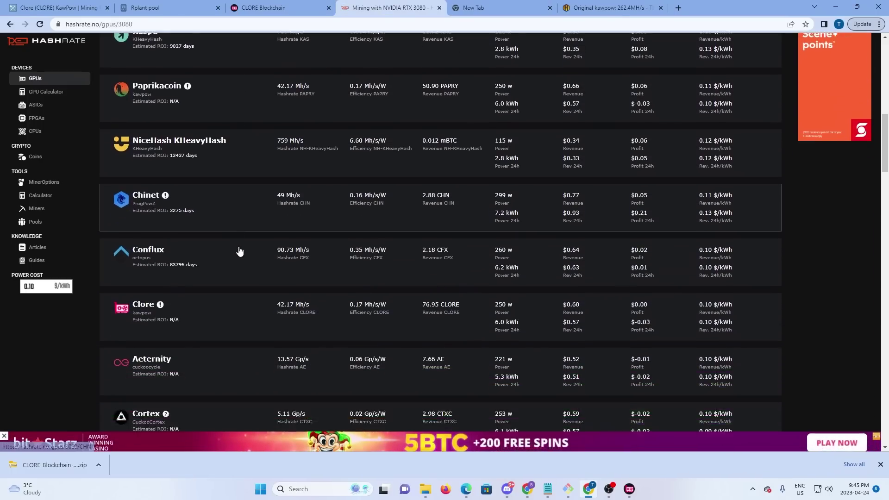
left_click(233, 254)
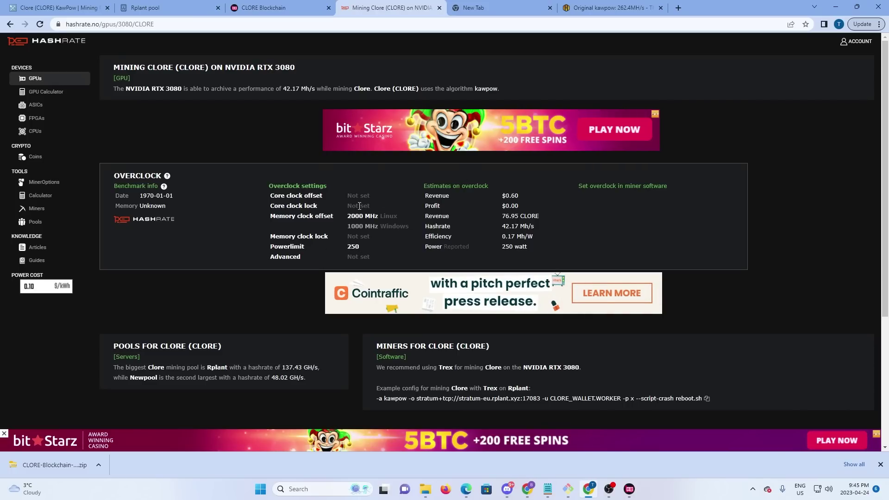
left_click(601, 8)
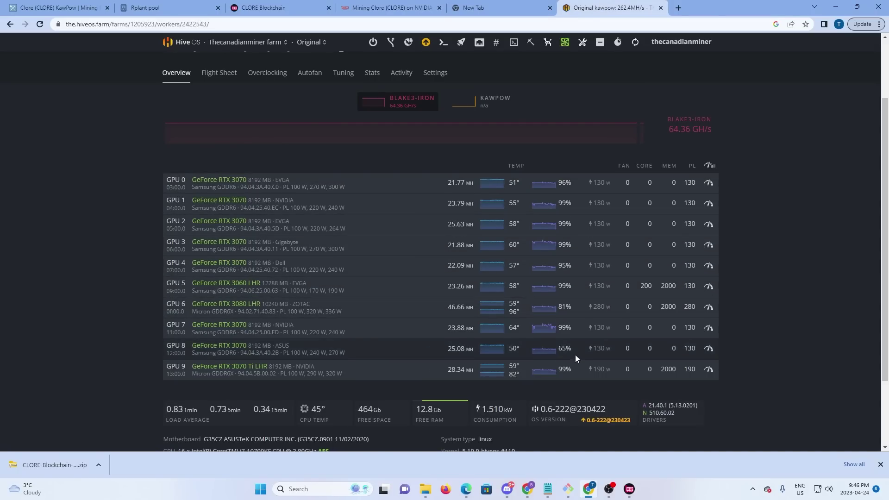
Set GPU 6 (RTX 3080 LHR) power limit to 250 W and apply, returning to hashrate.no.
left_click(709, 307)
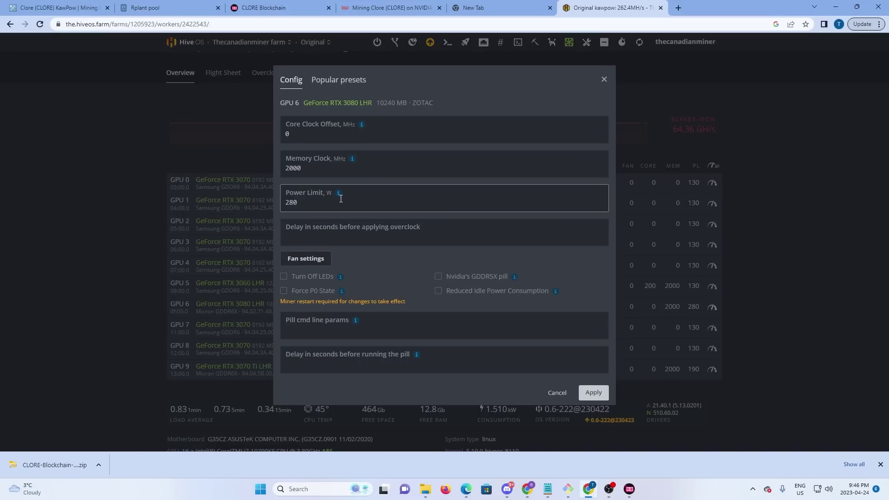
left_click(312, 133)
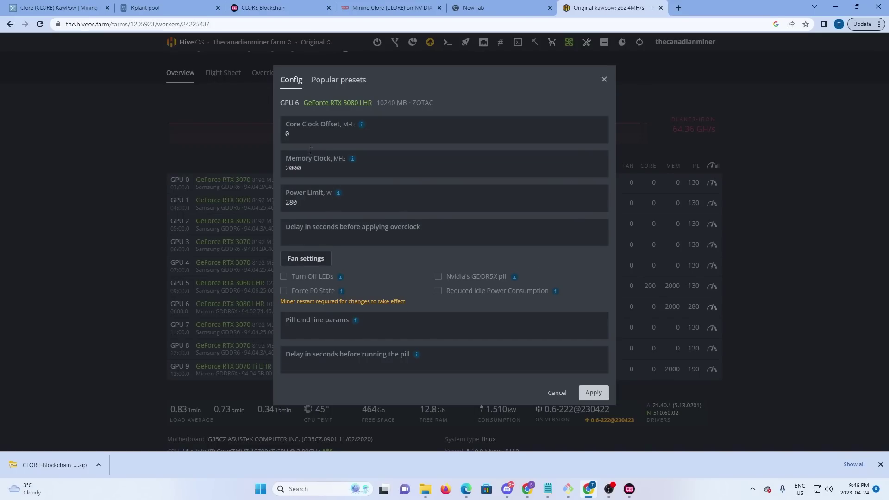
left_click(306, 167)
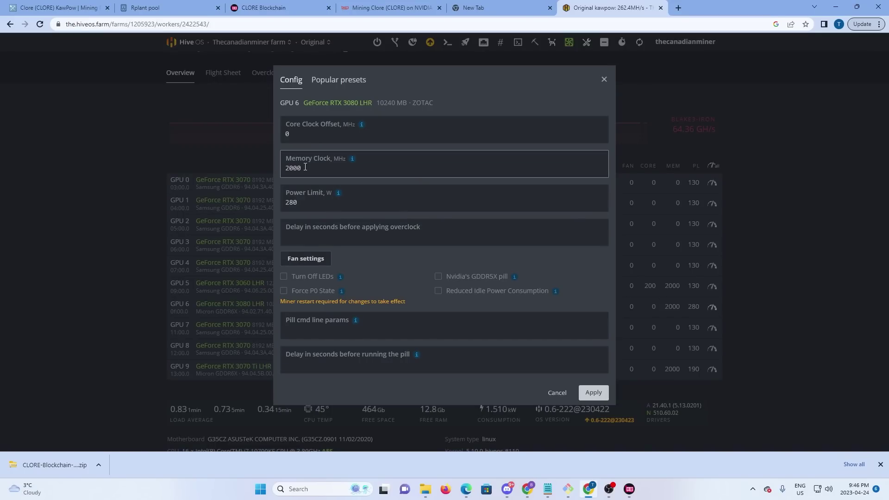
left_click(307, 202)
type("250")
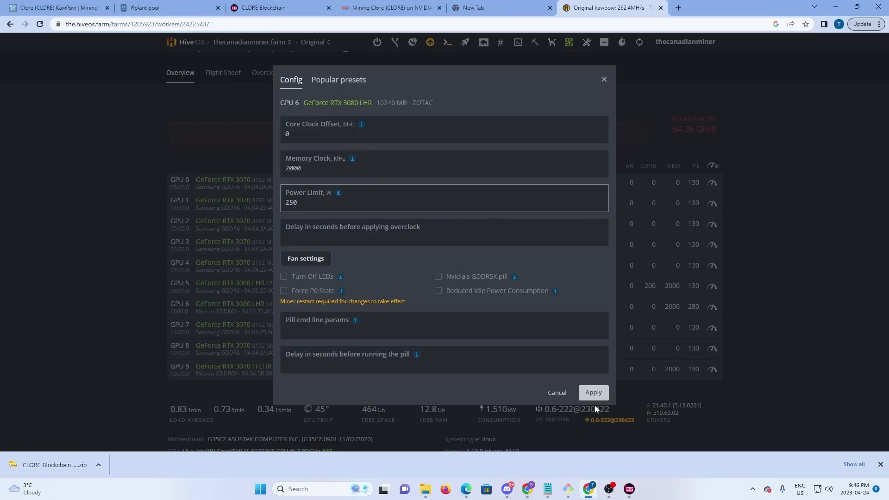
left_click(593, 393)
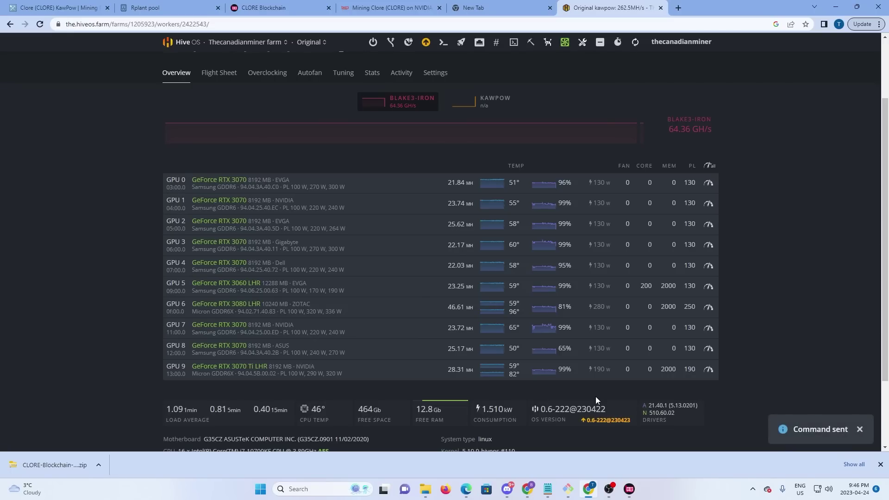
left_click(385, 8)
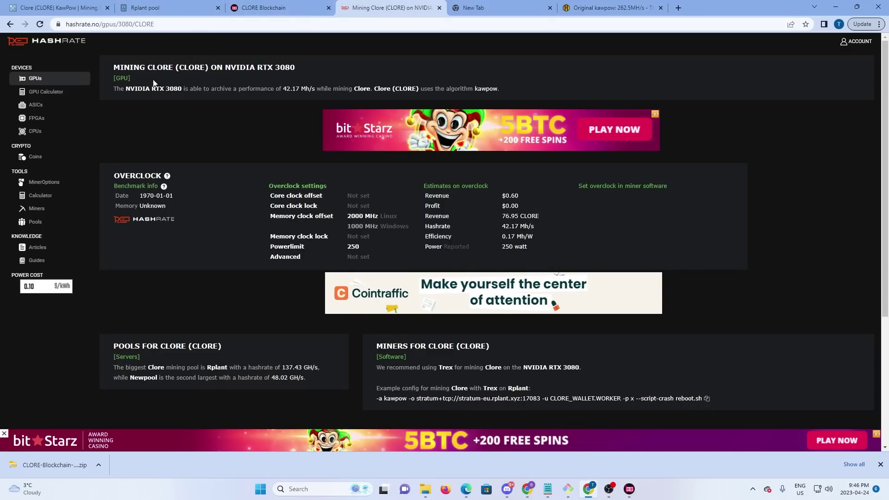
Find the RTX 3070 Clore overclock on hashrate.no (2100 MHz memory, 150 W), then back to HiveOS.
left_click(35, 78)
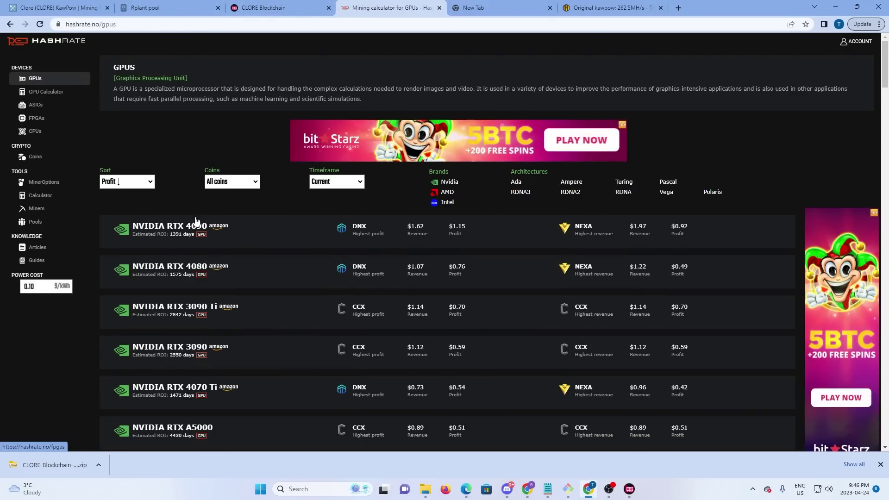
scroll(234, 329, "down", 3)
scroll(234, 329, "down", 3)
scroll(233, 325, "down", 1)
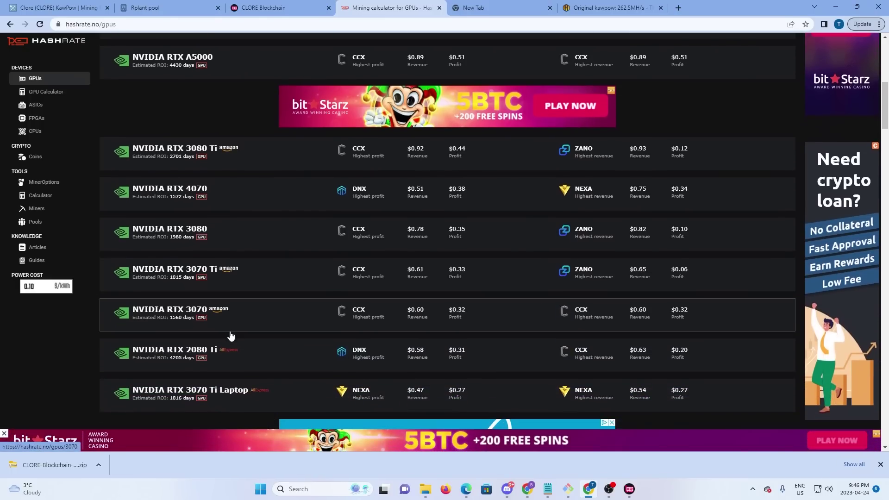
left_click(252, 326)
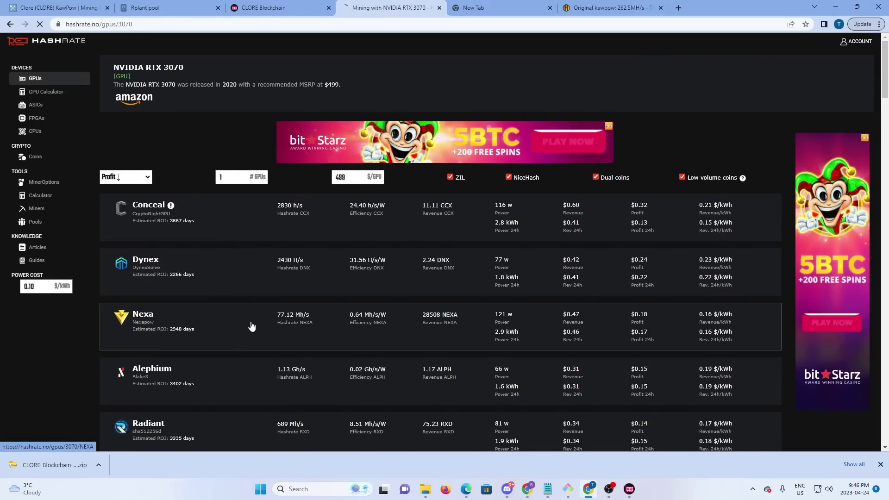
scroll(252, 327, "down", 4)
scroll(252, 327, "down", 3)
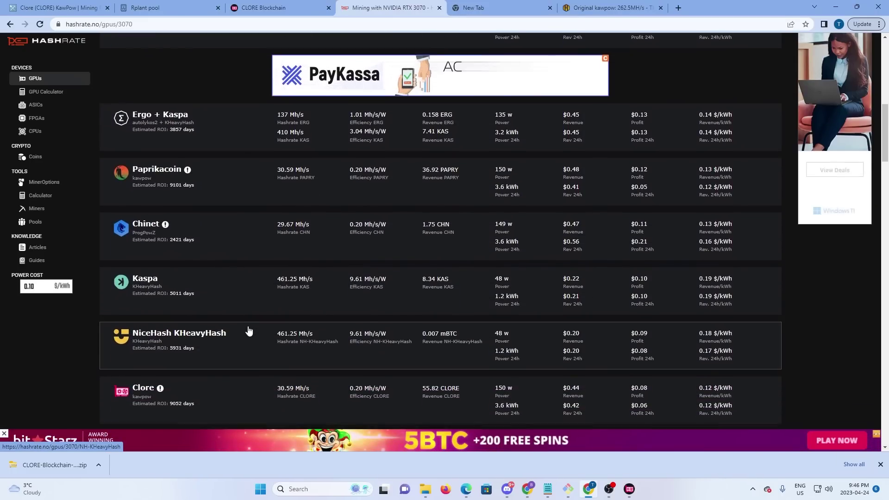
scroll(250, 330, "down", 1)
left_click(209, 340)
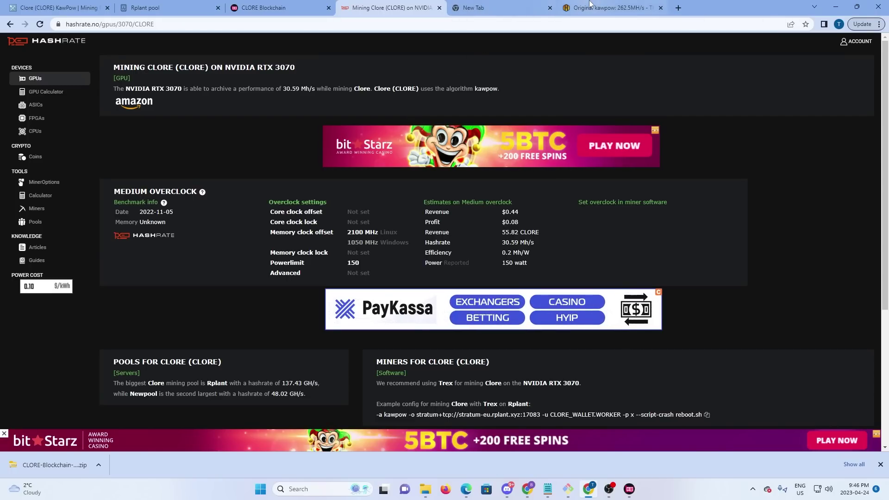
left_click(607, 8)
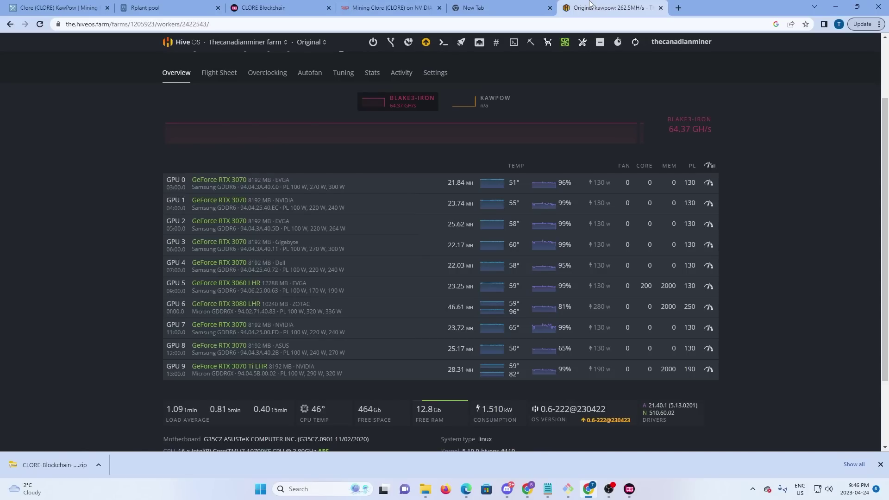
Apply 2100 MHz memory clock and 150 W power limit to GPU 4 (RTX 3070).
left_click(709, 265)
left_click(315, 164)
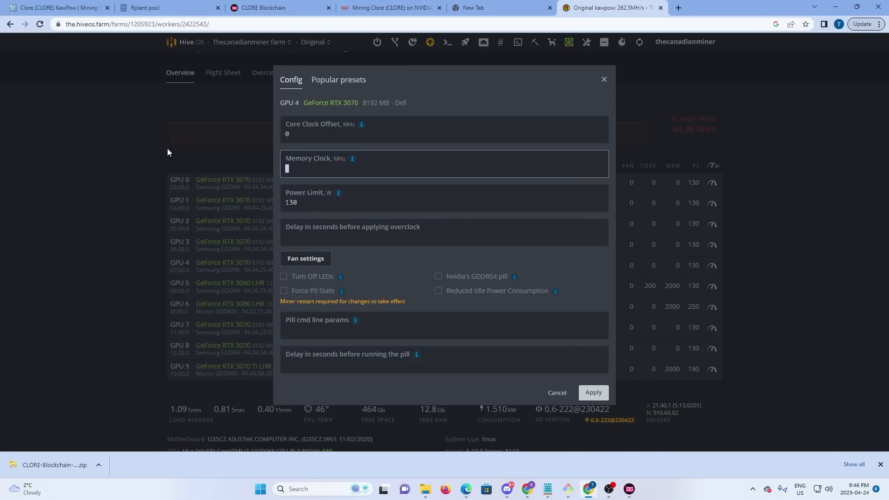
type("2100")
left_click(301, 202)
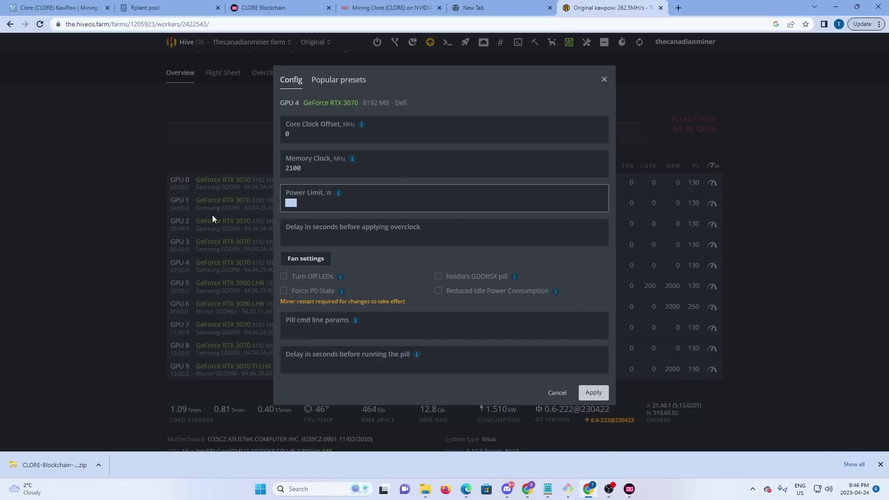
type("150")
left_click(592, 393)
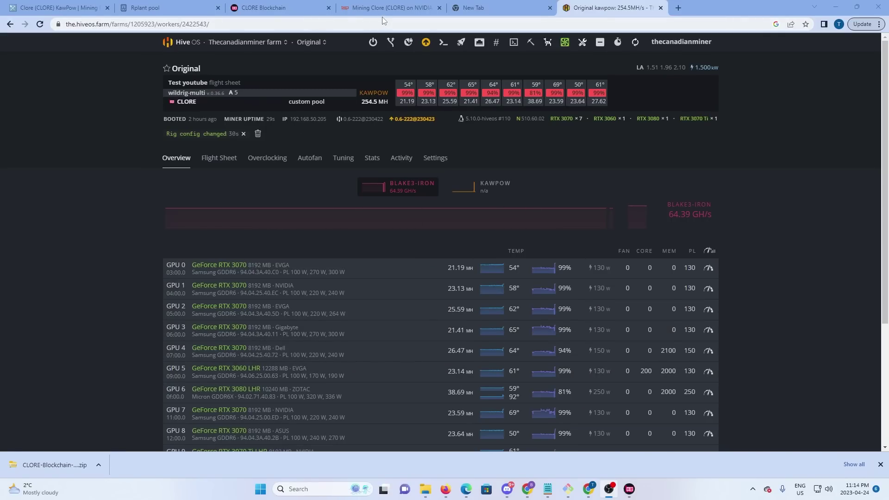
Look up the wallet in Rplant pool's My Miner page, showing worker Original hashing CLORE.
left_click(169, 9)
mouse_move(322, 88)
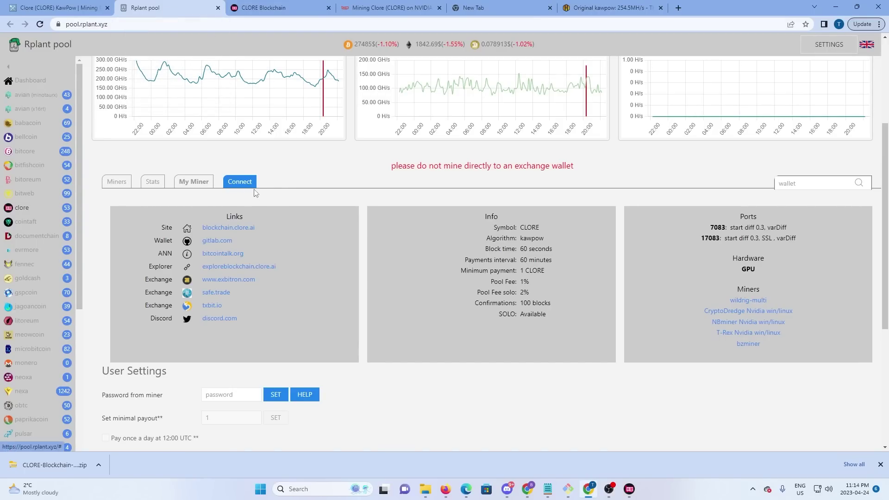
left_click(193, 181)
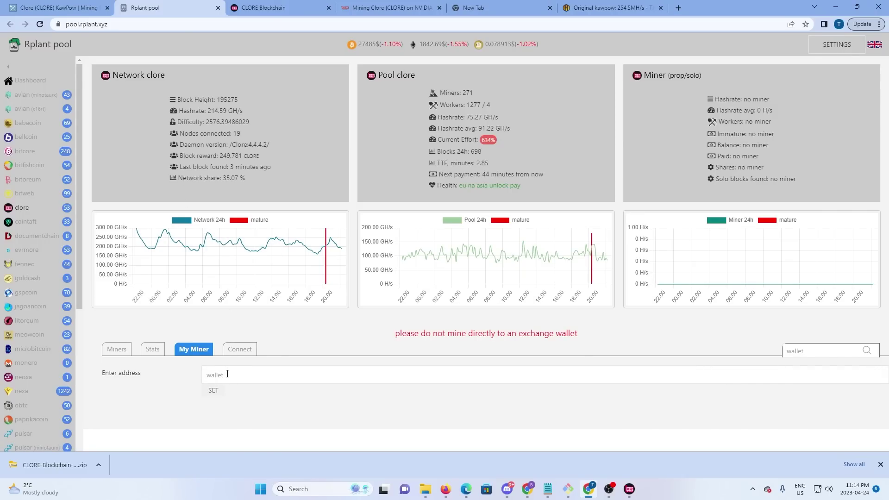
right_click(227, 374)
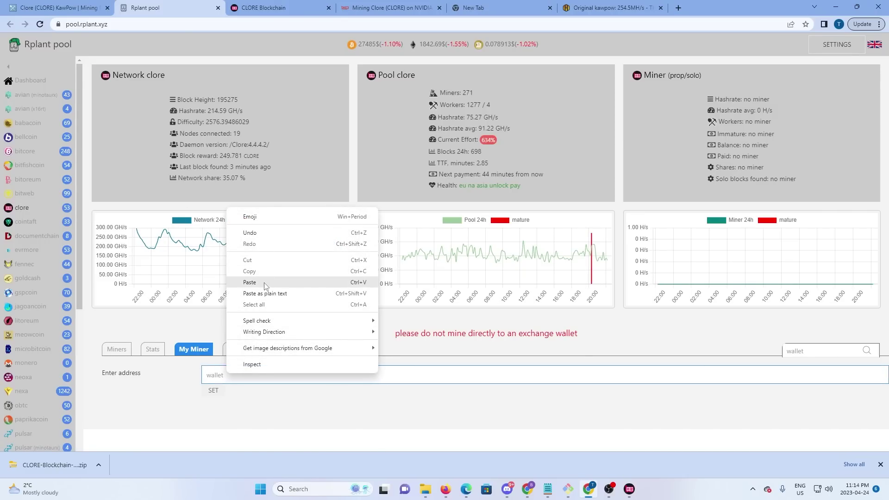
left_click(249, 282)
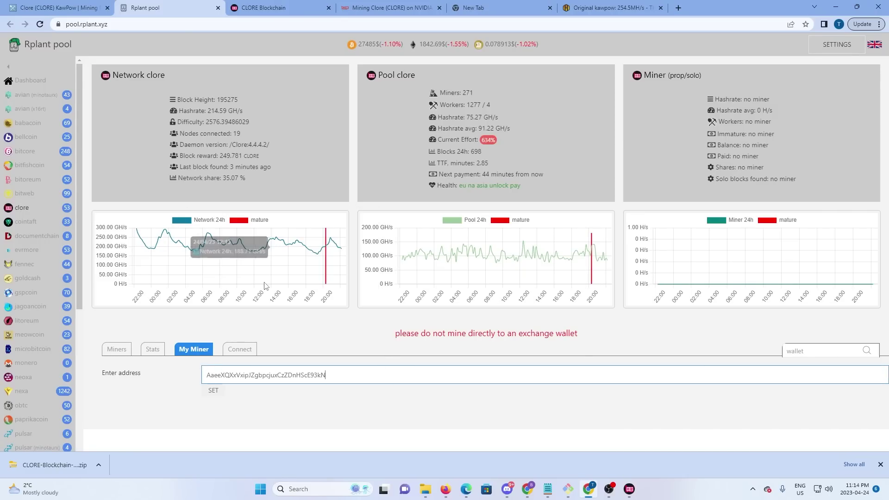
left_click(212, 391)
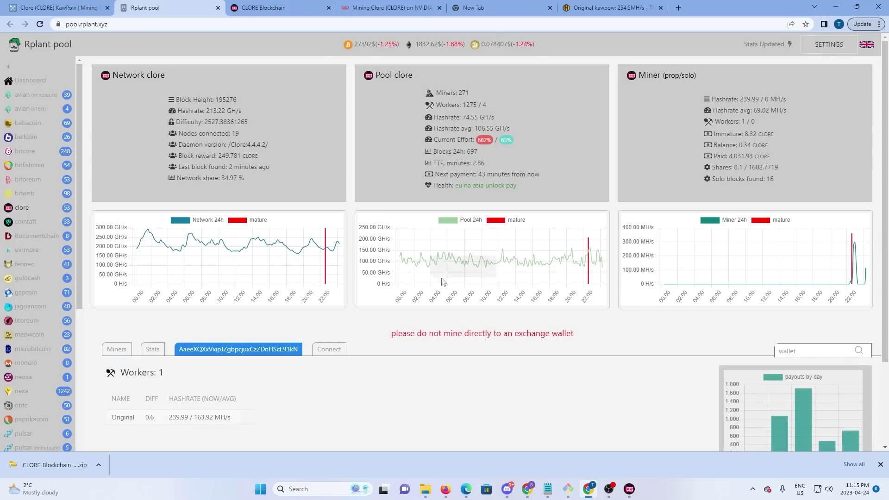
scroll(442, 282, "down", 1)
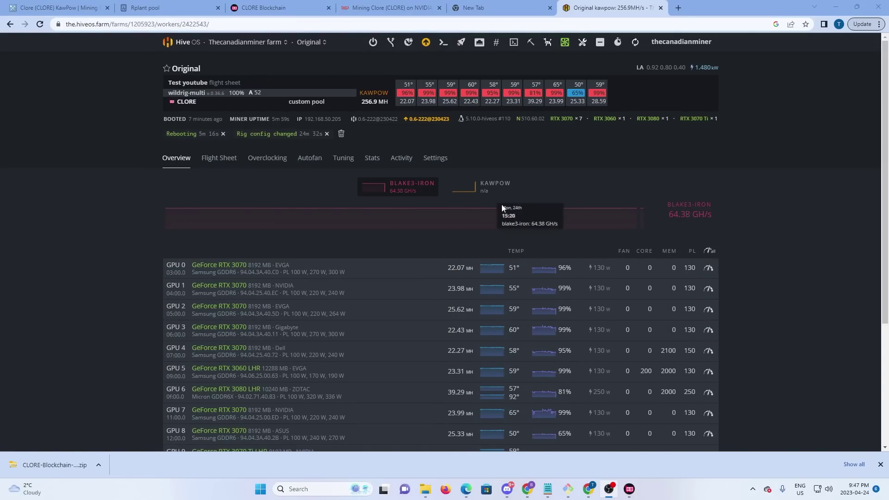
scroll(131, 191, "down", 1)
scroll(130, 198, "down", 2)
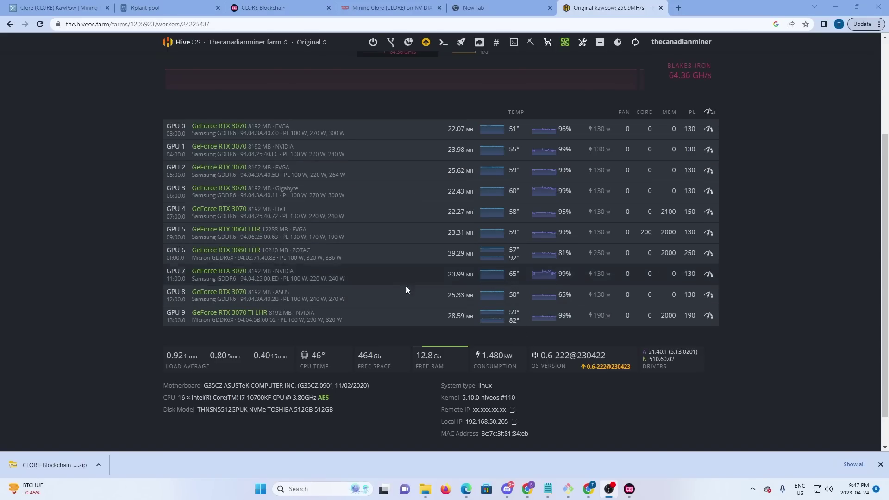
scroll(417, 189, "up", 3)
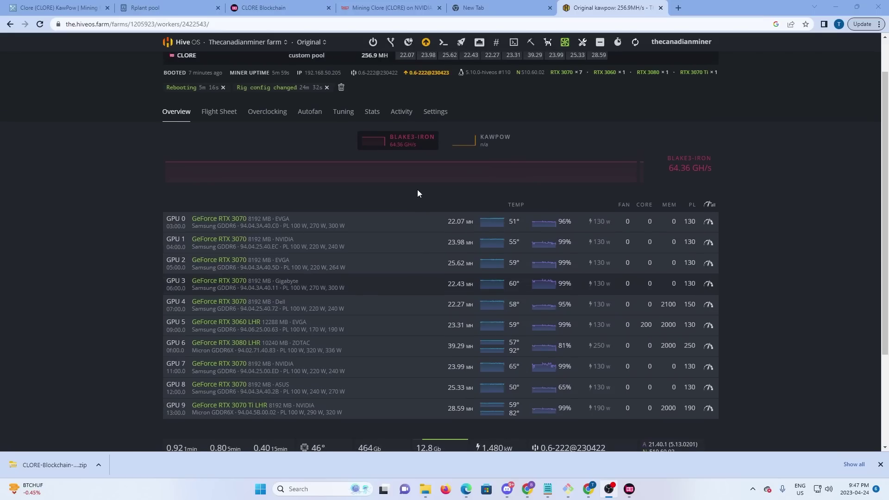
scroll(417, 189, "up", 1)
scroll(418, 264, "down", 3)
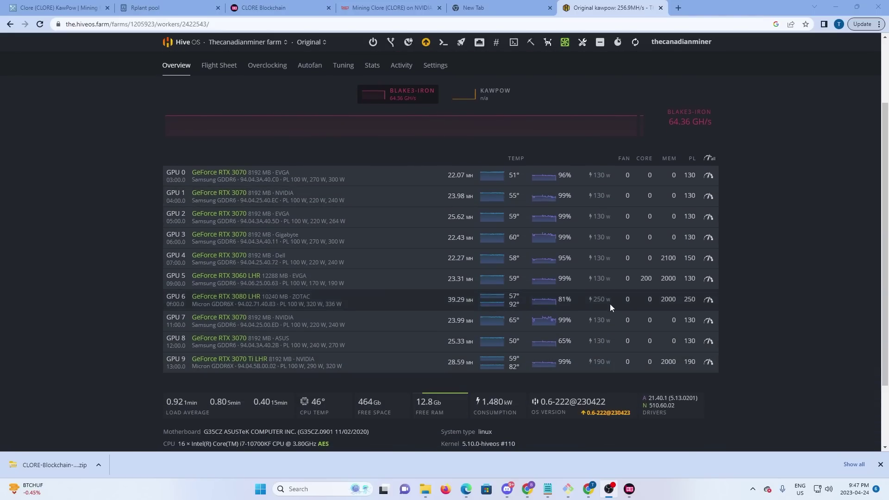
scroll(148, 197, "up", 2)
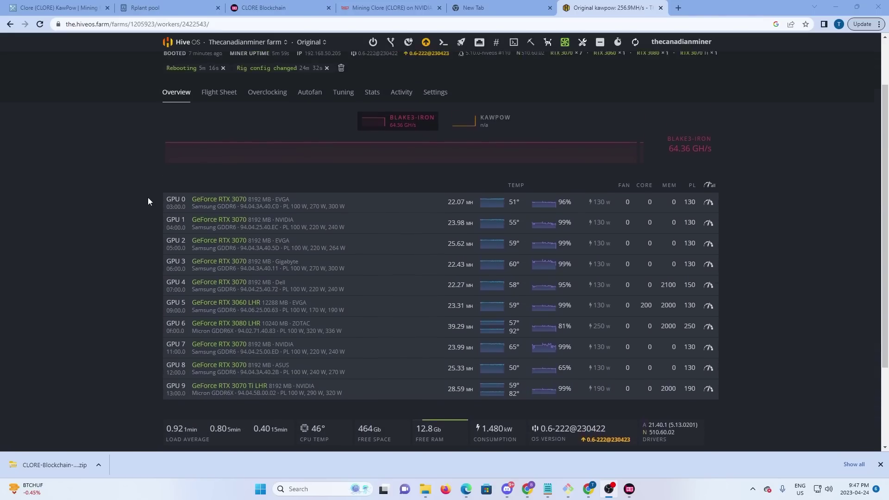
Go to the farm's Workers overview listing five workers, with Original mining CLORE at 262 MH/s.
left_click(306, 42)
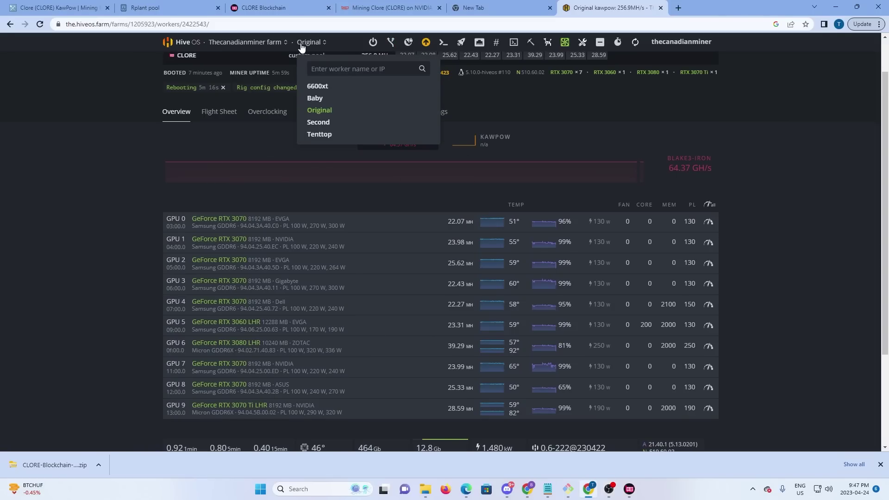
left_click(208, 50)
left_click(248, 42)
left_click(258, 87)
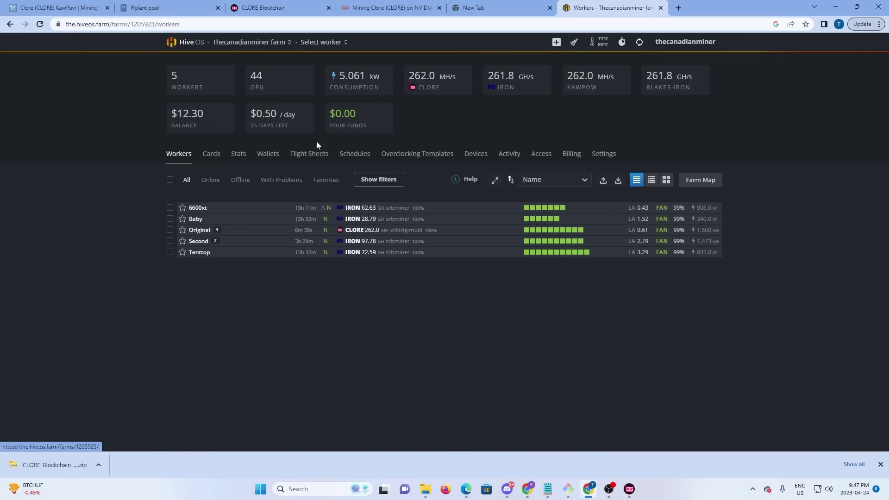